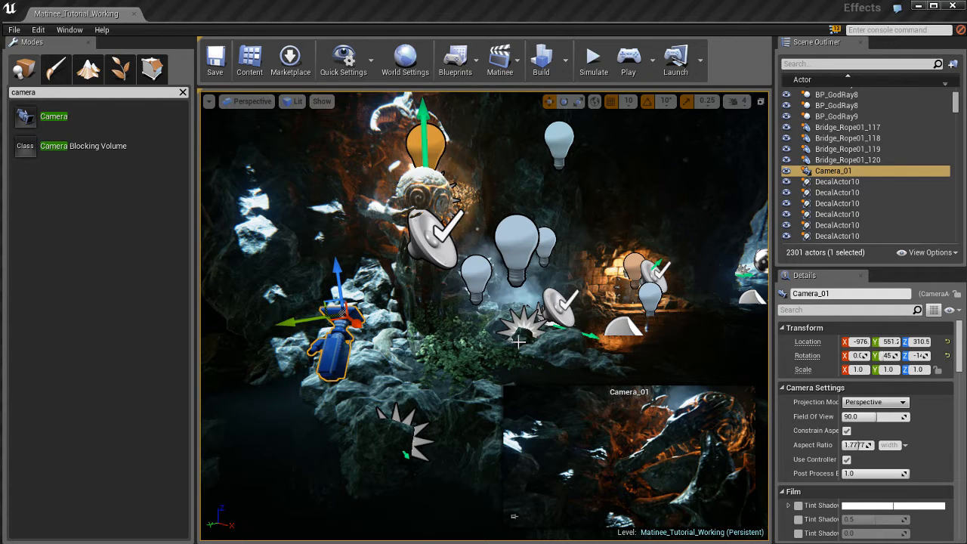
Step: Duplicate Camera_01 and move the copy along its Y axis across the rock ledge to about Y 251
right_click_drag(518, 341, 528, 342)
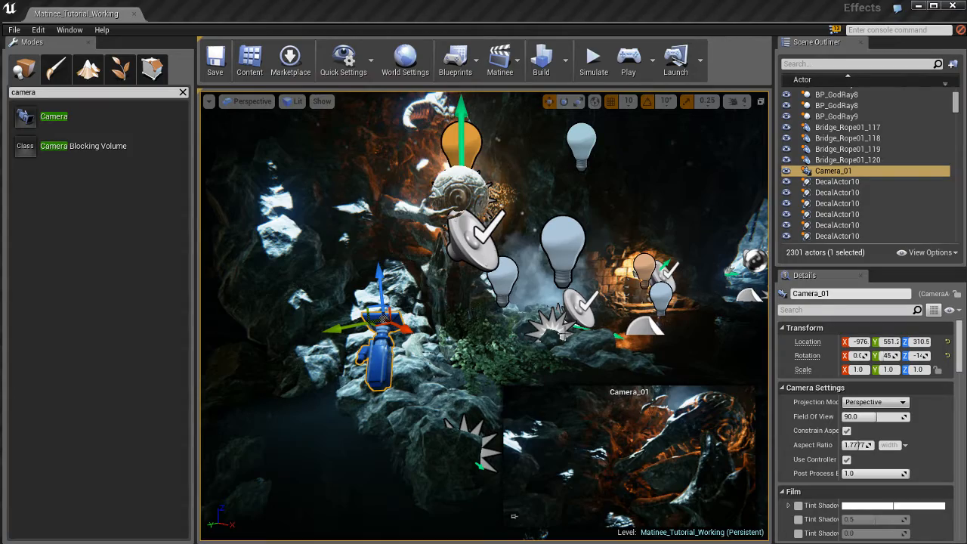
right_click_drag(562, 333, 509, 350)
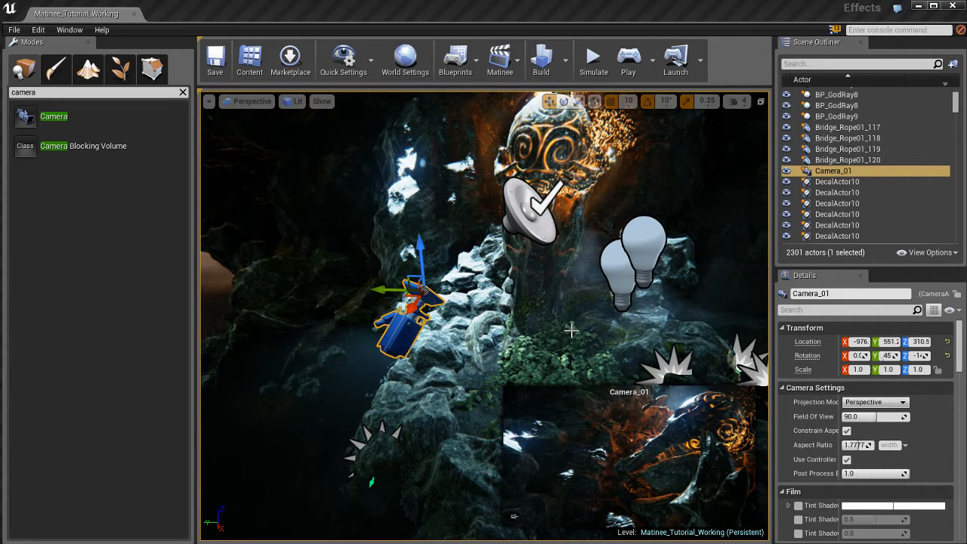
key("ctrl+w")
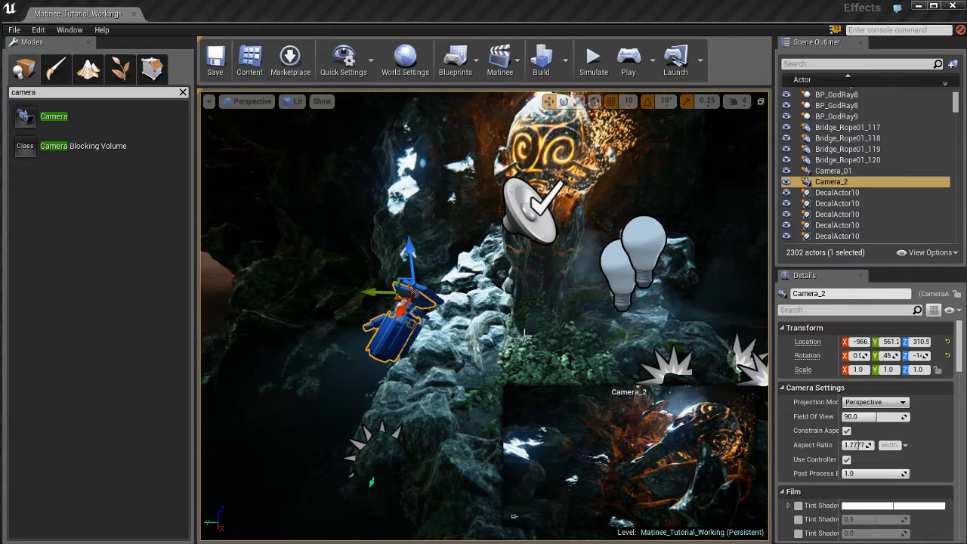
left_click_drag(376, 292, 622, 298)
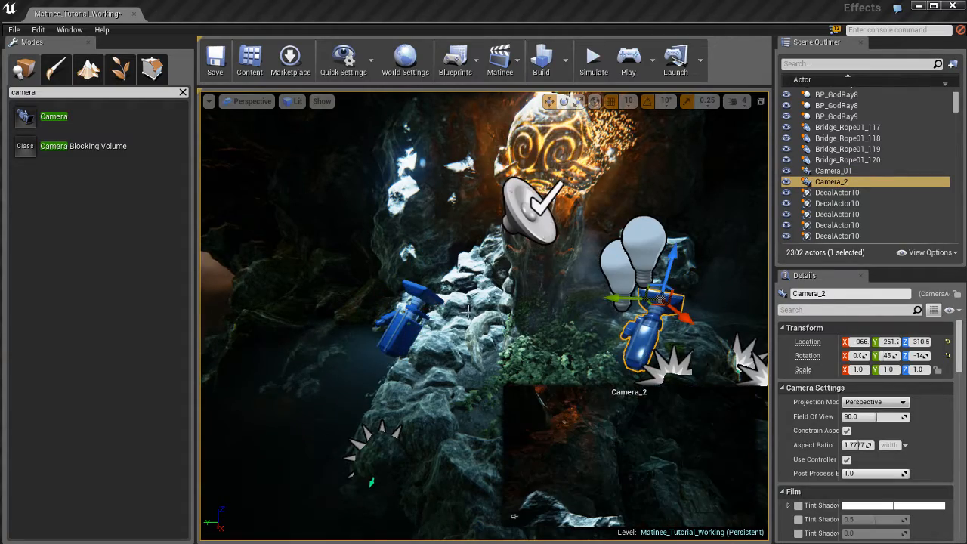
Step: Lock the viewport to the duplicated camera, Camera_2
right_click_drag(483, 317, 437, 309)
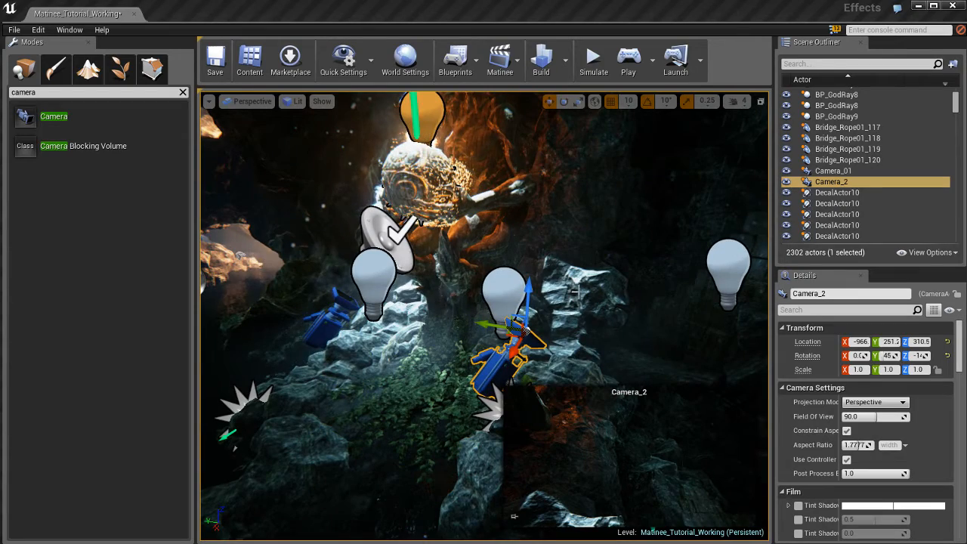
right_click_drag(593, 289, 563, 275)
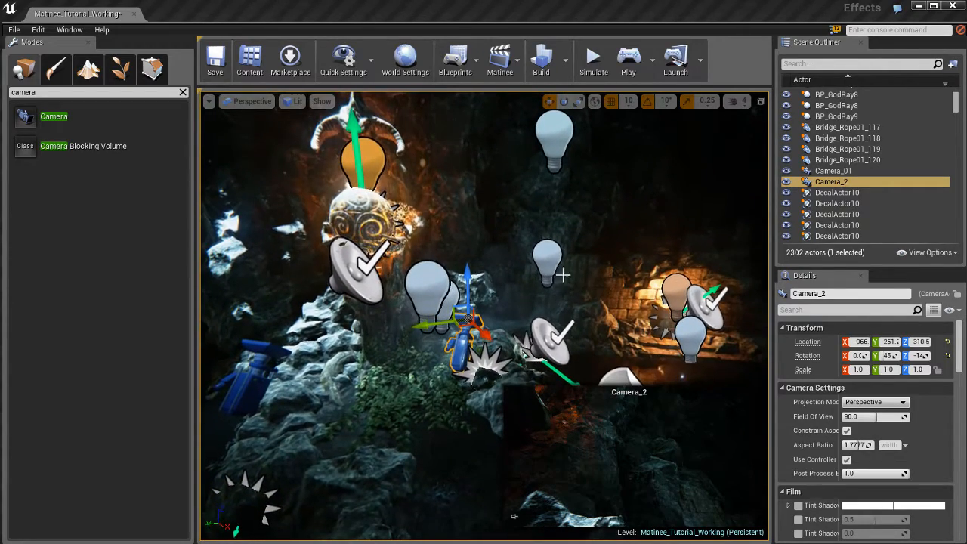
left_click(208, 101)
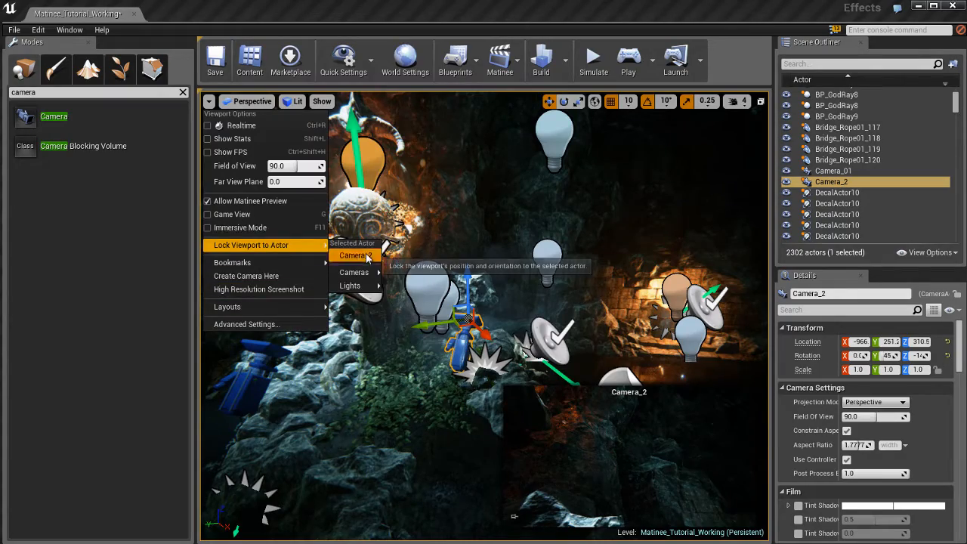
left_click(365, 253)
Step: Reposition Camera_2 beside the statue, framing its face and arm with the glowing orb at the edge, at about Y 188, Z 477
right_click_drag(561, 317, 361, 419)
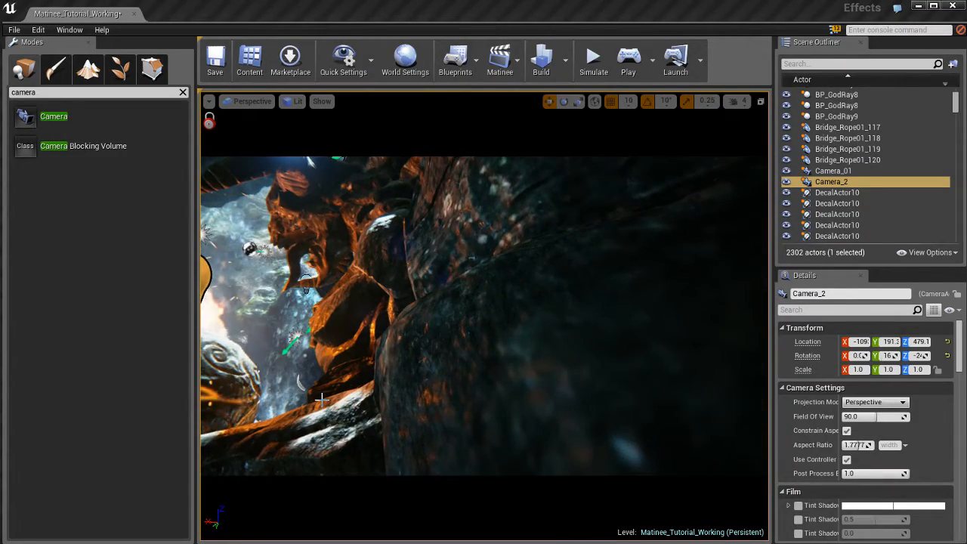
key("a")
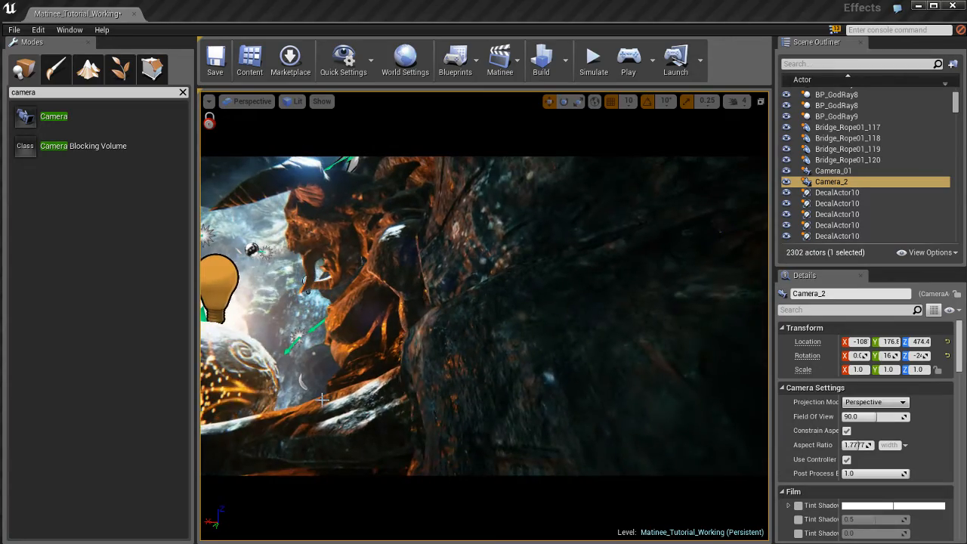
key("a")
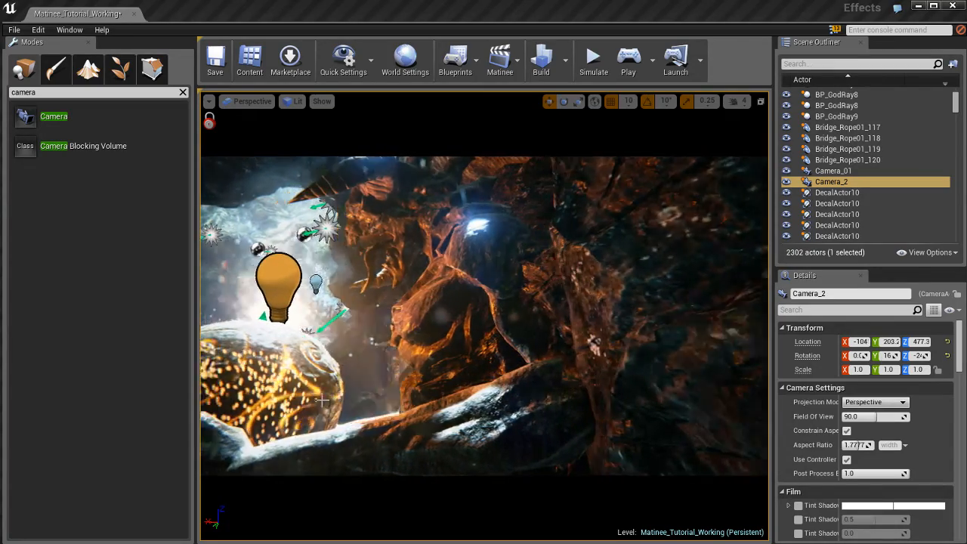
key("a")
key("d")
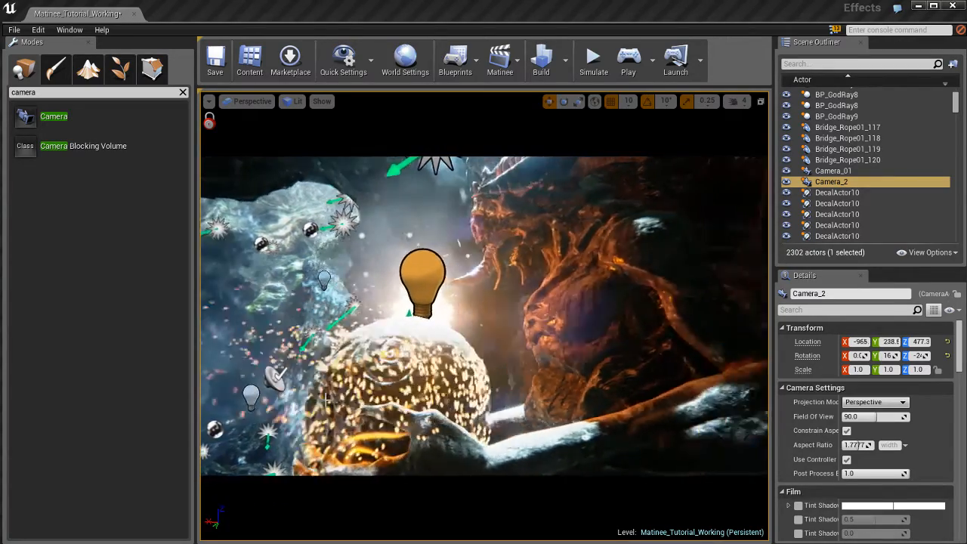
key("a")
key("a")
key("d")
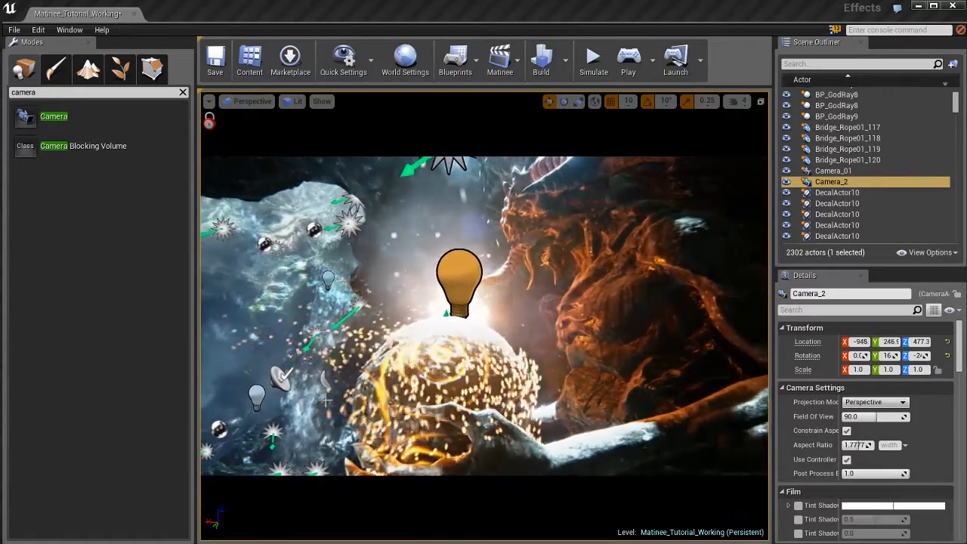
key("a")
key("d")
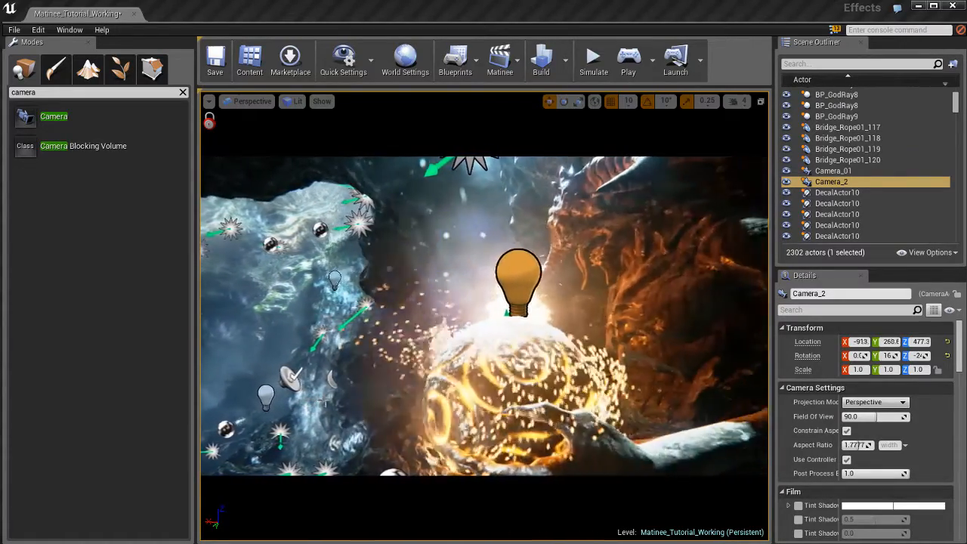
key("d")
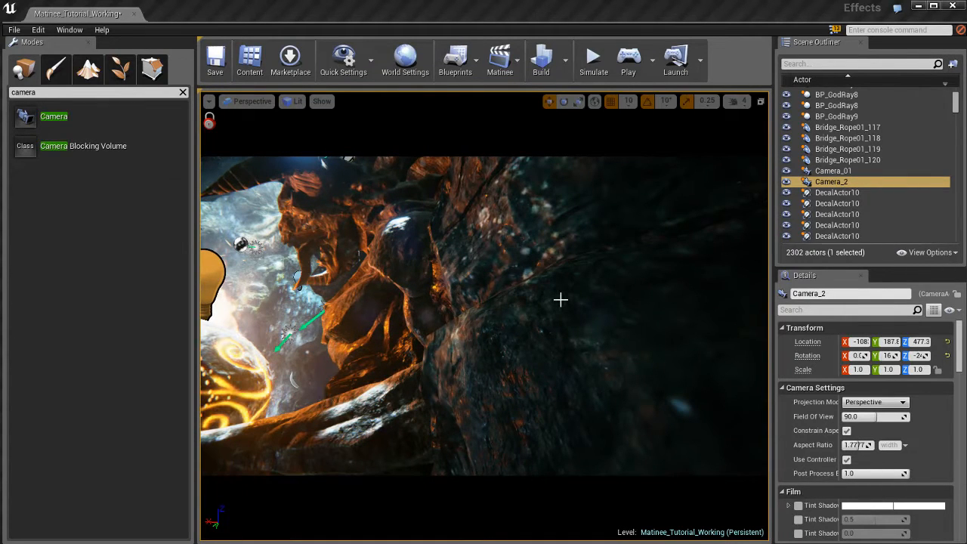
Step: Unlock the viewport from Camera_2
left_click(208, 101)
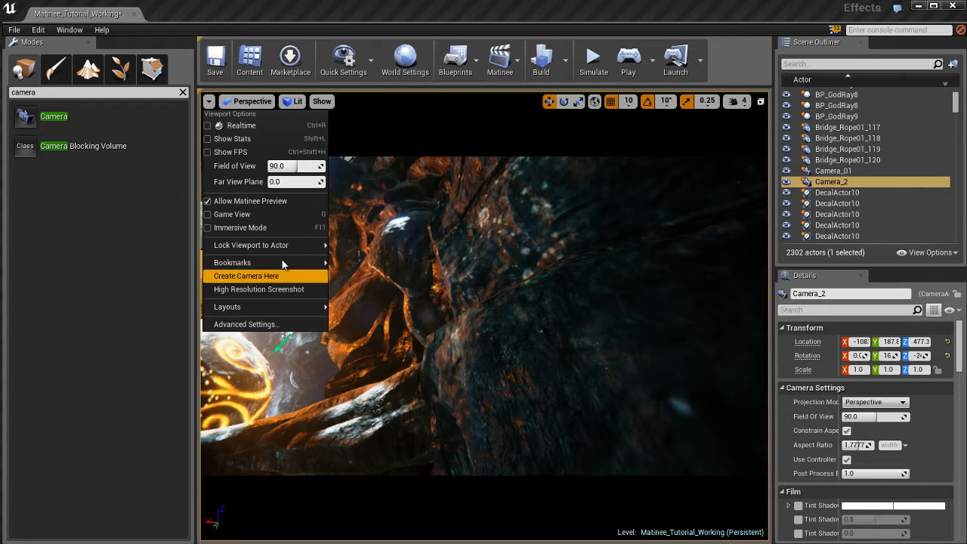
mouse_move(314, 244)
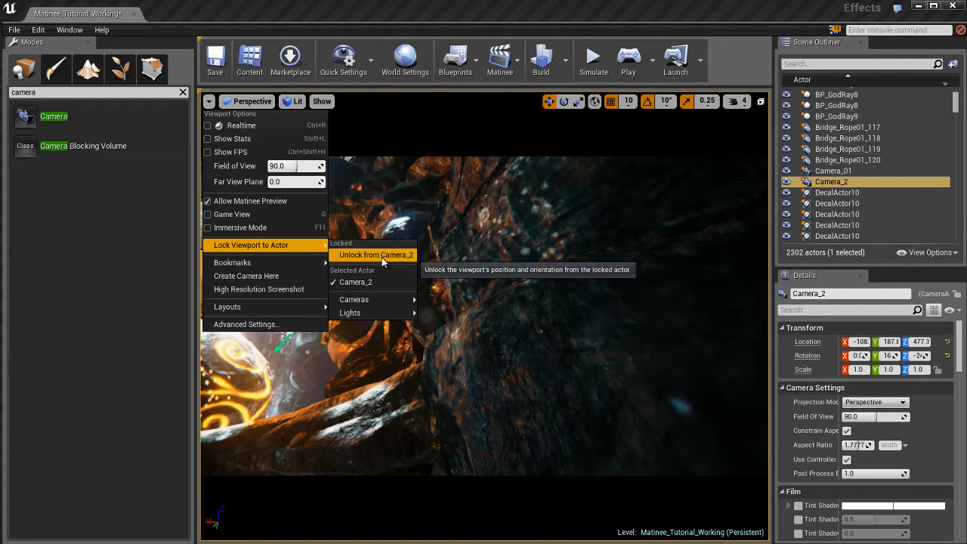
left_click(374, 254)
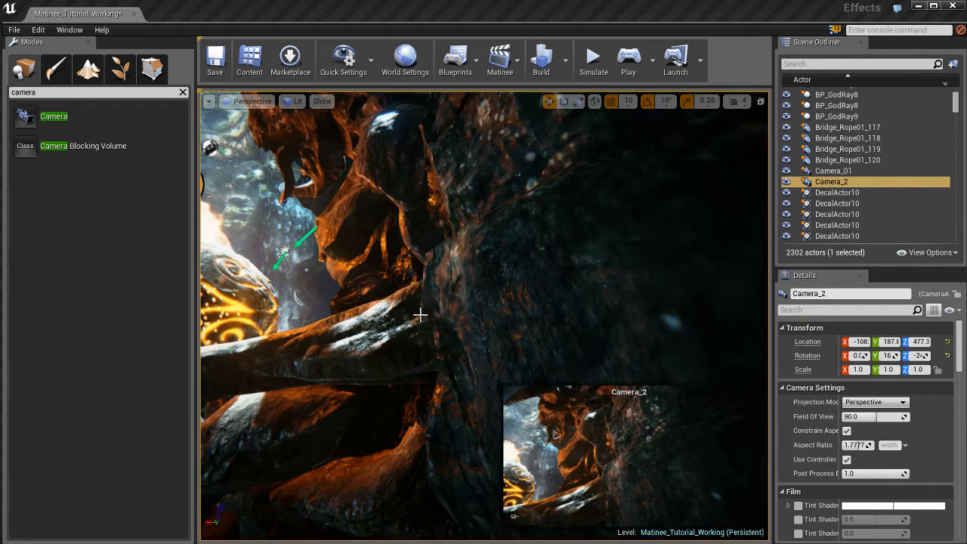
Step: Duplicate Camera_2 and move the copy along the X axis in front of the orb, to about X -883
right_click_drag(420, 314, 681, 352)
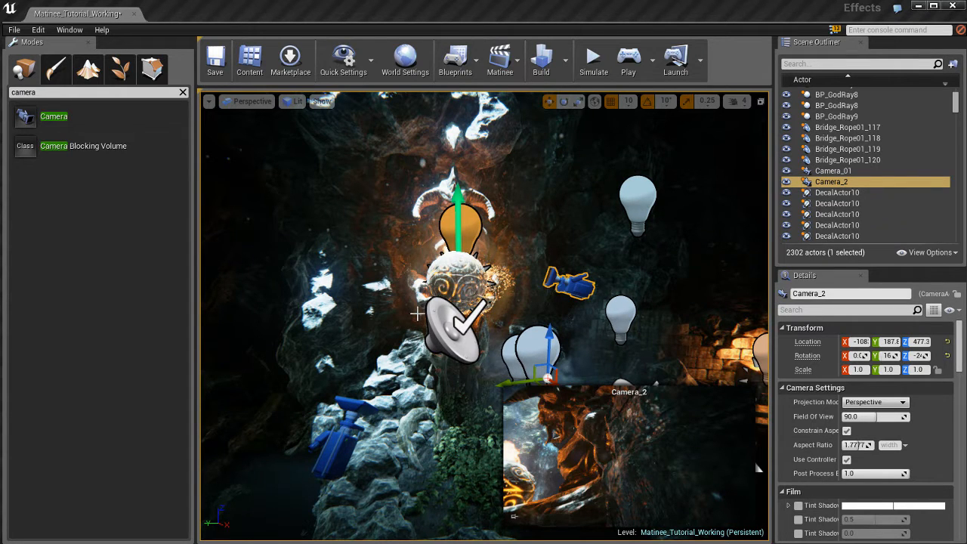
right_click_drag(517, 289, 640, 321)
key("Escape")
left_click(640, 321)
right_click_drag(529, 335, 531, 329)
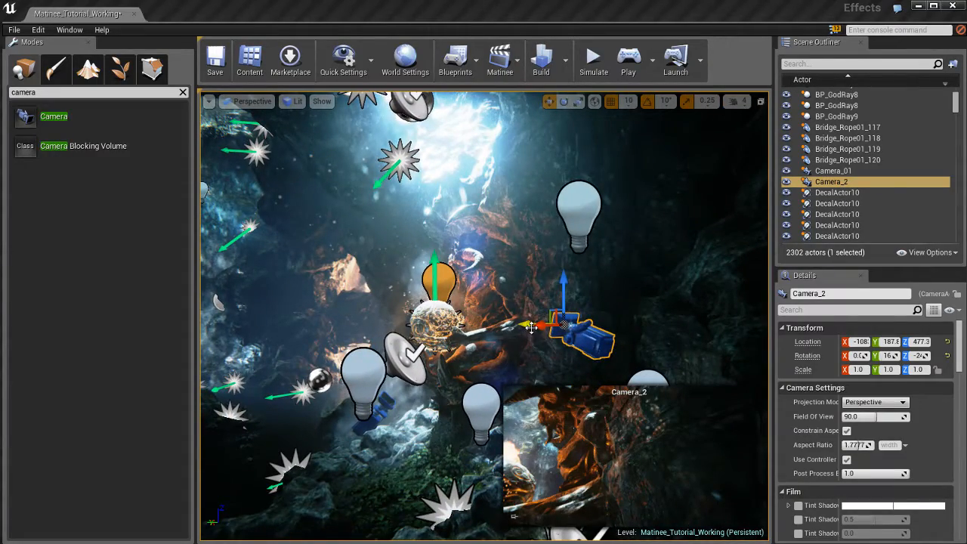
right_click_drag(531, 329, 586, 318)
key("ctrl+w")
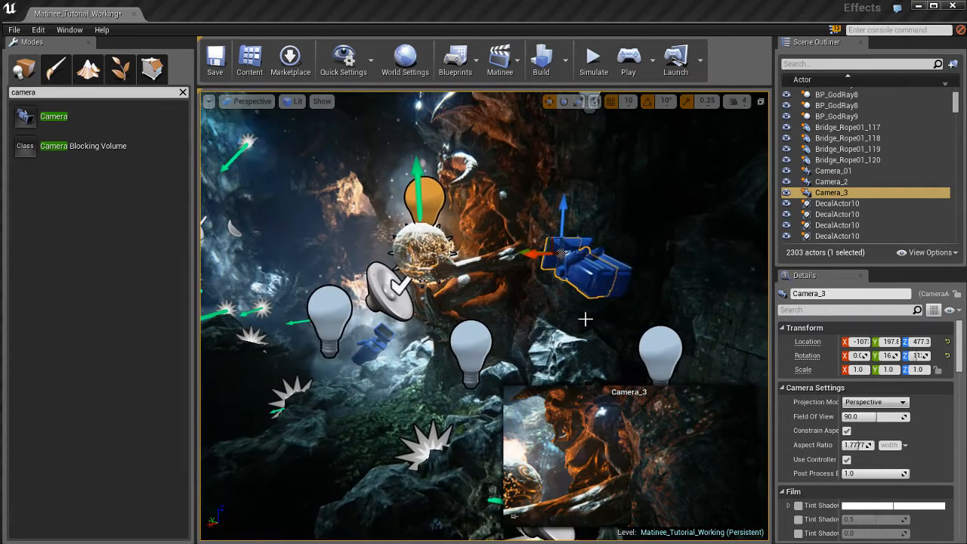
left_click_drag(566, 318, 439, 320, "ctrl")
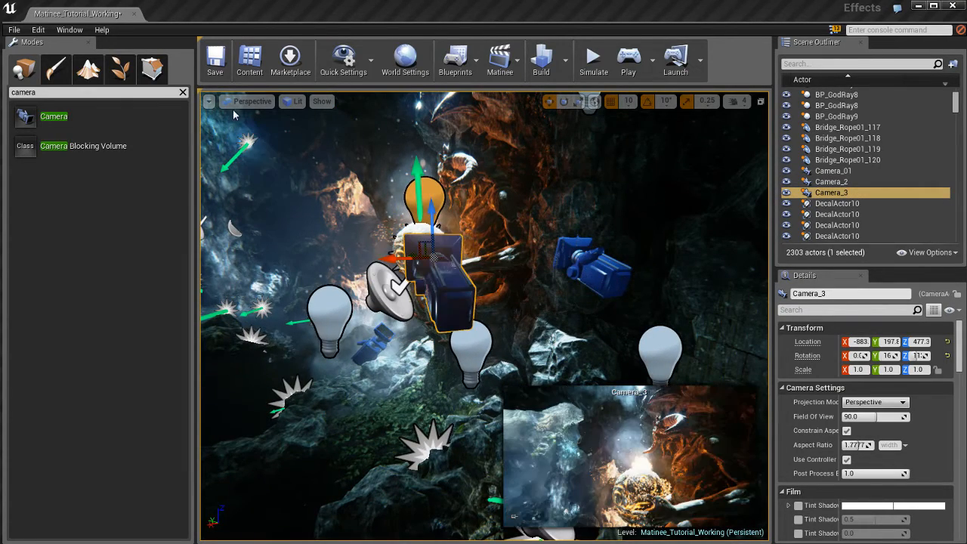
Step: Lock the viewport to Camera_3 and place it low in the foliage, looking up at the orb, at about X -901, Y 345, Z 201
left_click(209, 102)
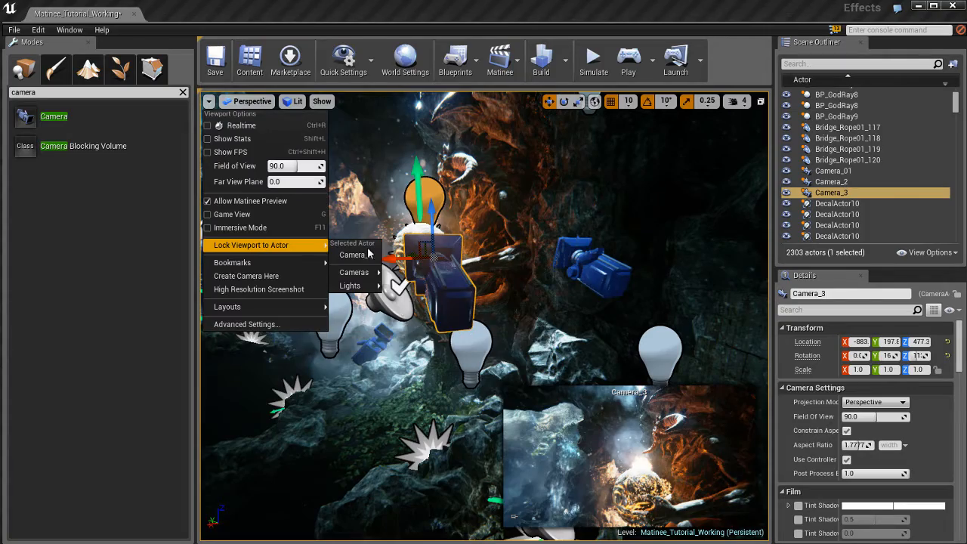
left_click(367, 259)
right_click_drag(503, 306, 605, 299)
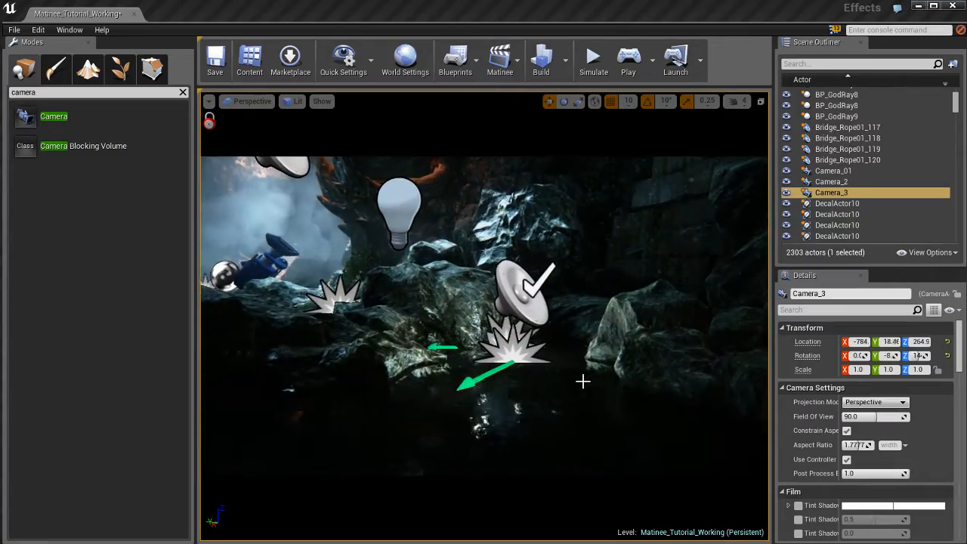
right_click_drag(673, 372, 600, 145)
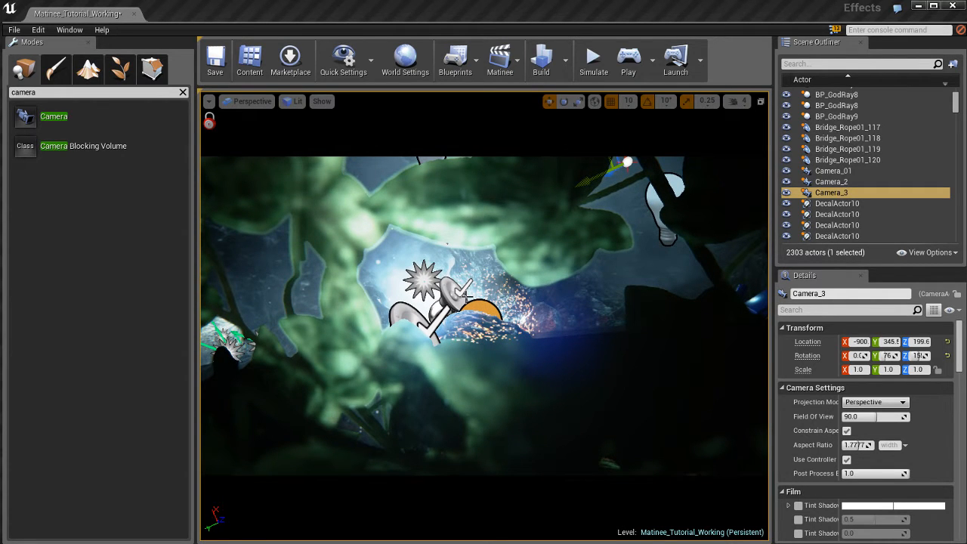
right_click_drag(501, 322, 501, 322)
right_click_drag(495, 290, 485, 289)
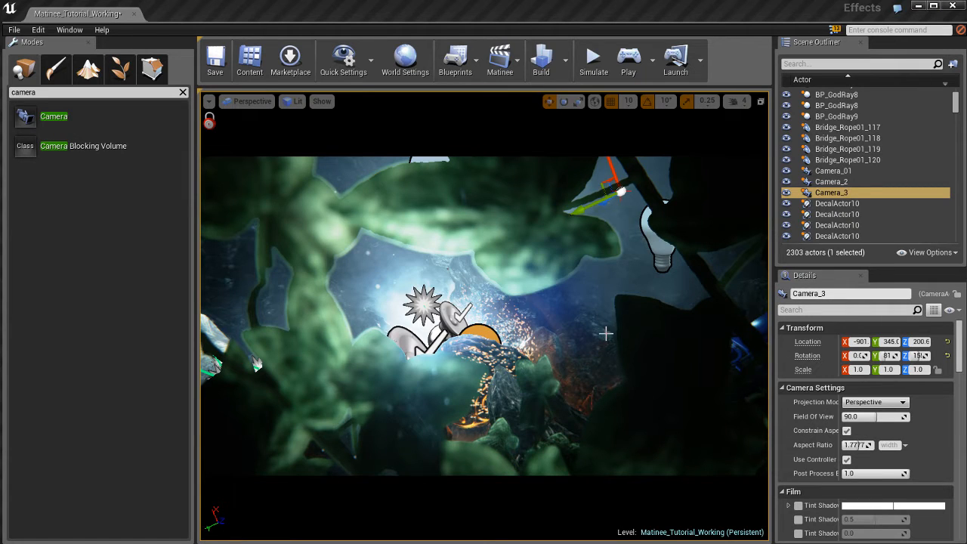
Step: Unlock the viewport from Camera_3
left_click(208, 100)
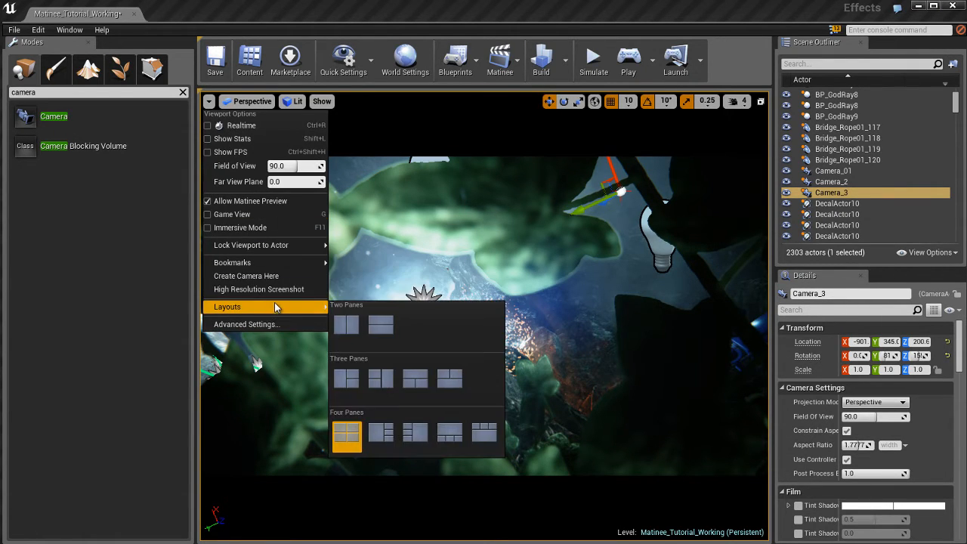
mouse_move(266, 247)
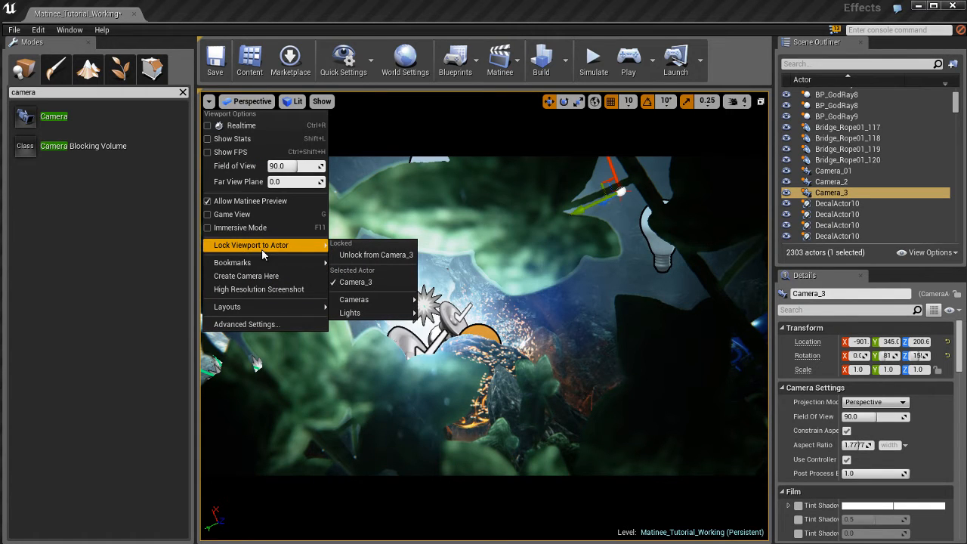
left_click(370, 255)
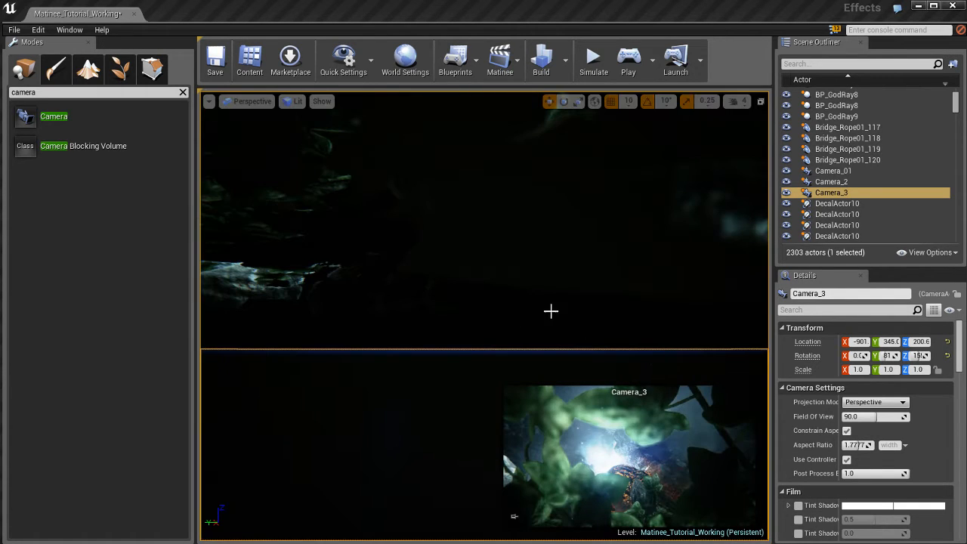
right_click_drag(462, 252, 632, 330)
key("s")
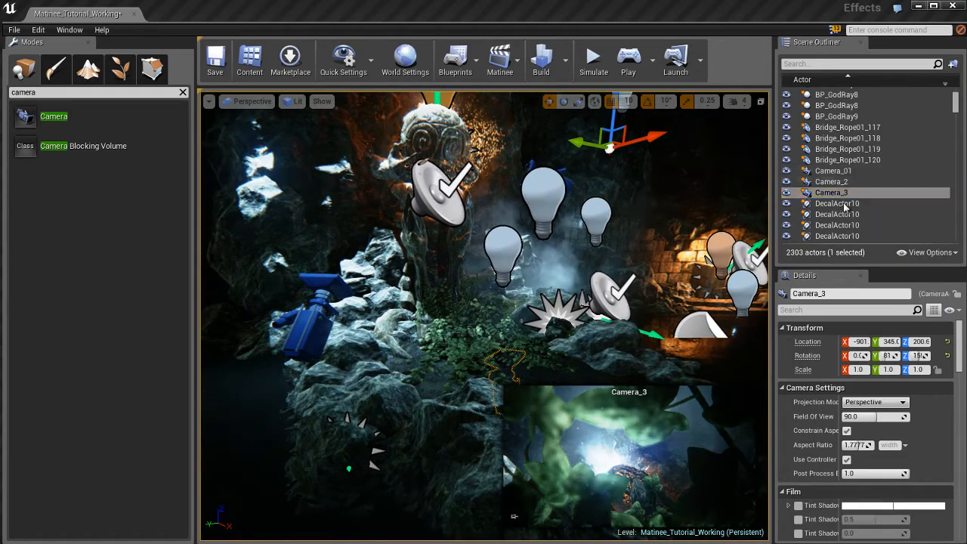
Step: Rename Camera_2 as Camera_02
left_click(833, 170)
left_click(830, 182)
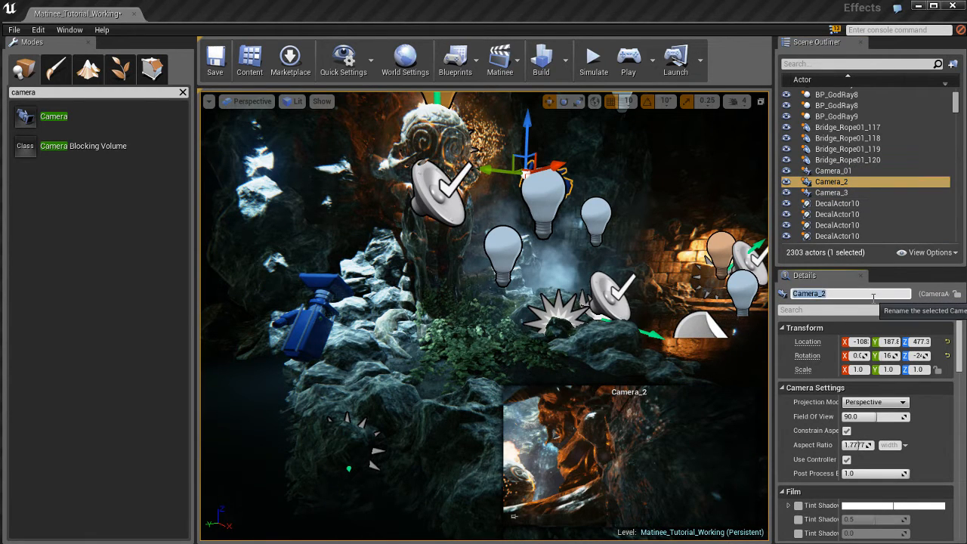
key("Return")
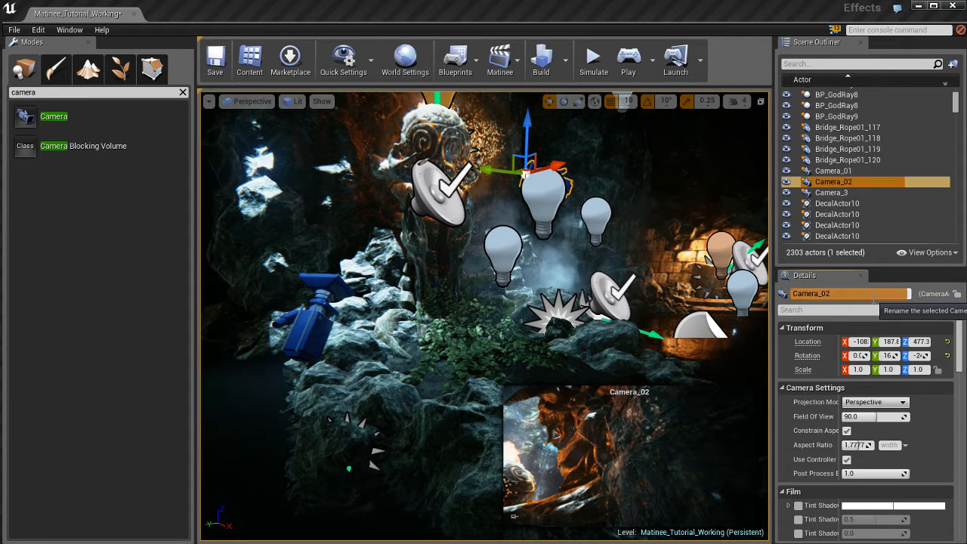
Step: Rename Camera_3 as Camera_03
left_click(830, 193)
left_click(861, 293)
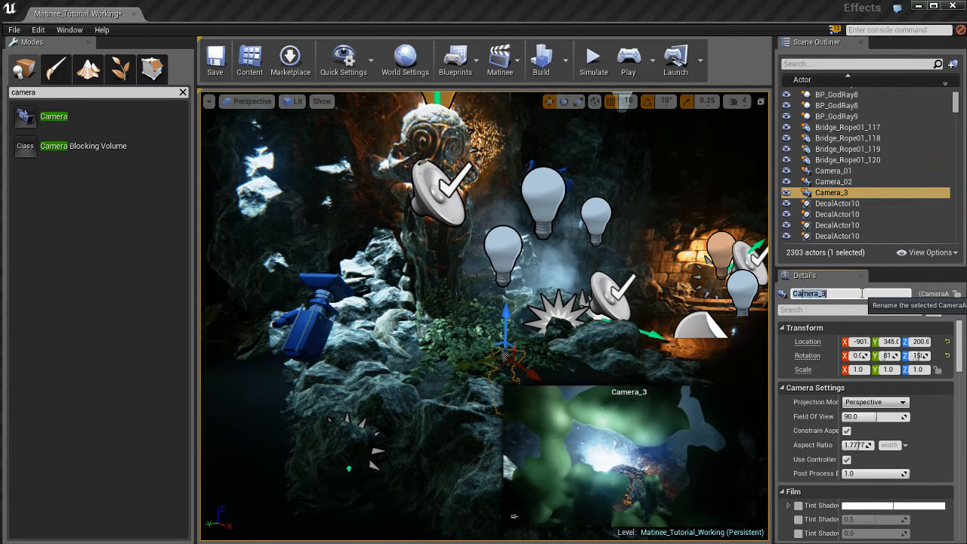
left_click(862, 293)
key("Left")
key("Return")
Step: Select Camera_01 and save the level
left_click(832, 171)
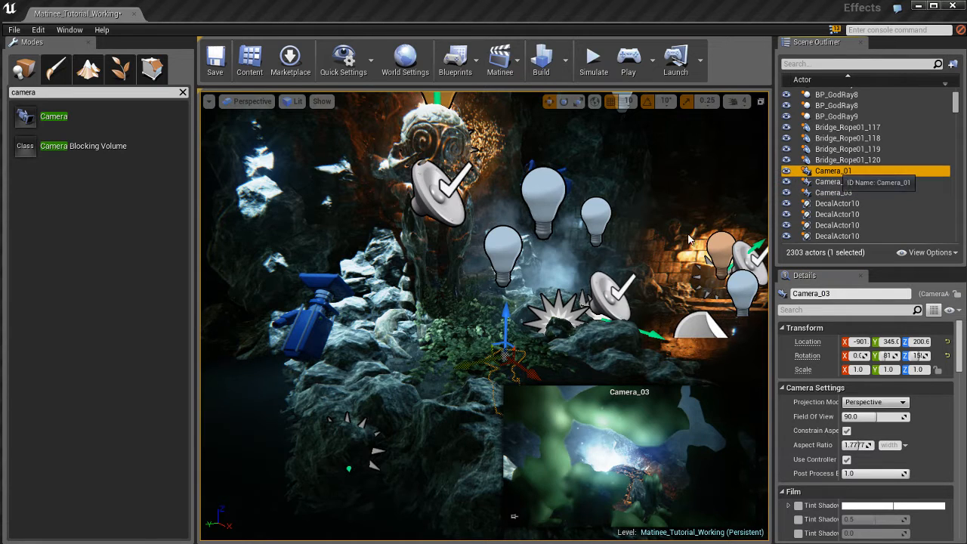
right_click_drag(593, 246, 593, 244)
key("ctrl+s")
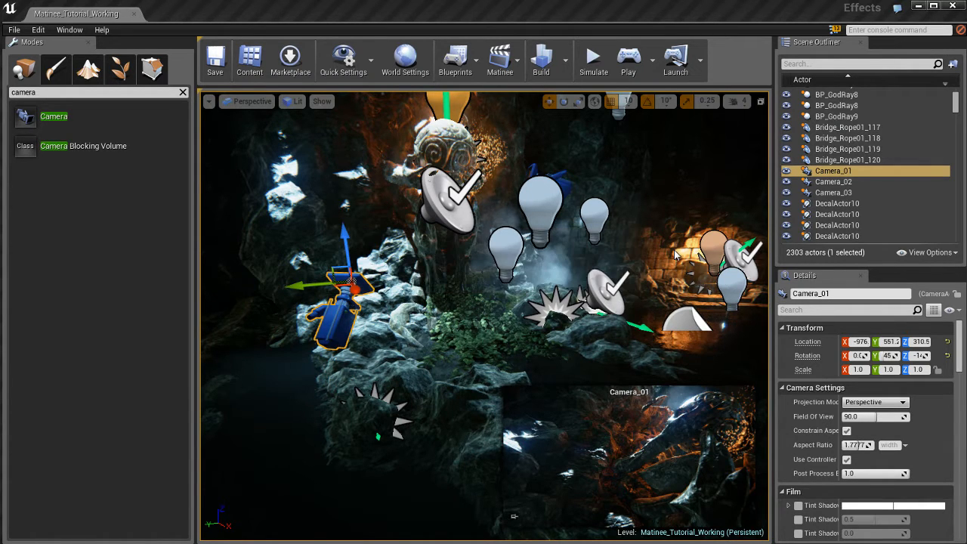
right_click_drag(605, 268, 601, 256)
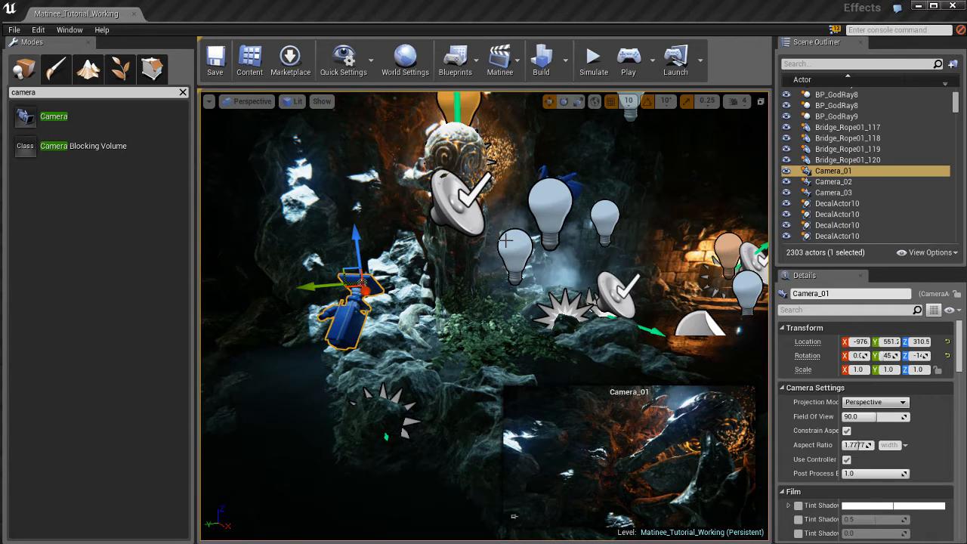
Step: Open the existing MatineeActor_Cinematic for editing and dock its editor window beside the level editor
right_click_drag(485, 273, 748, 305)
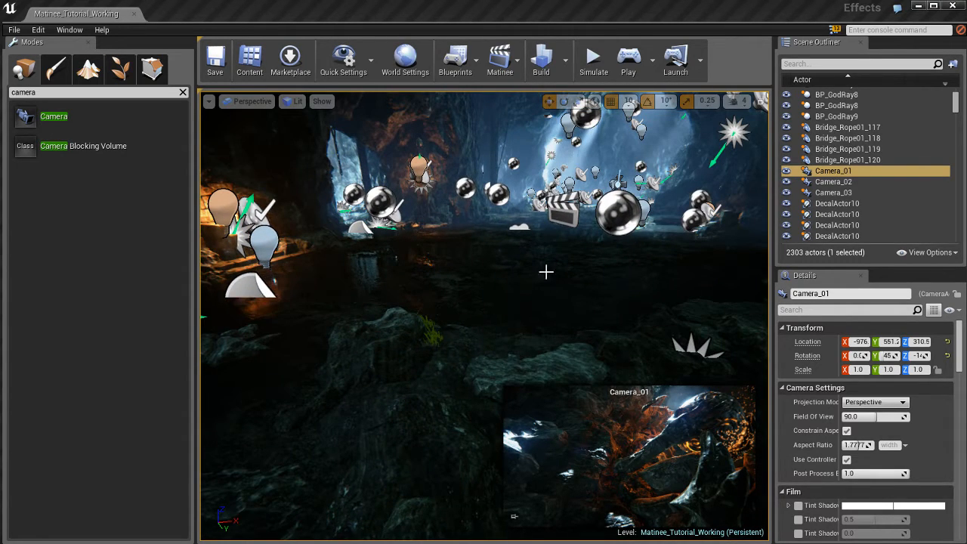
key("f")
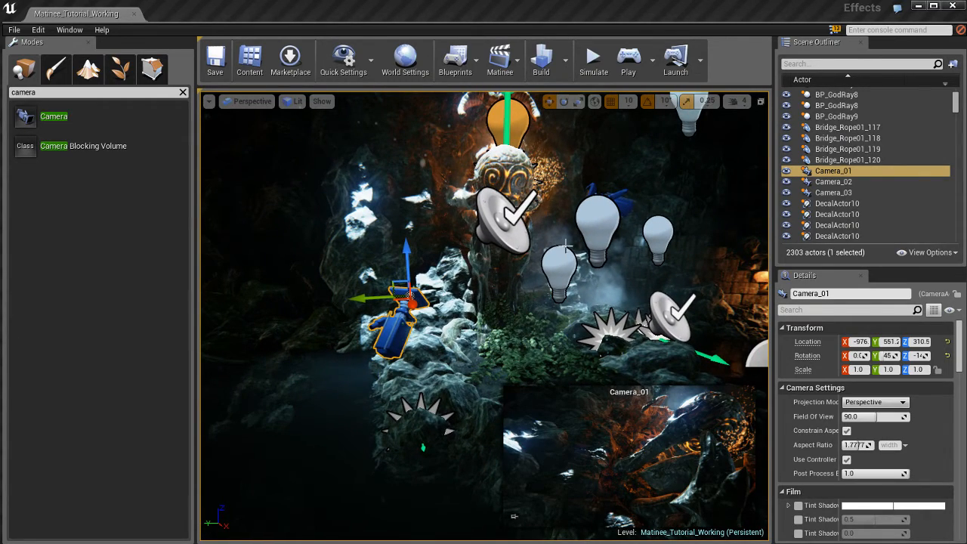
left_click(505, 65)
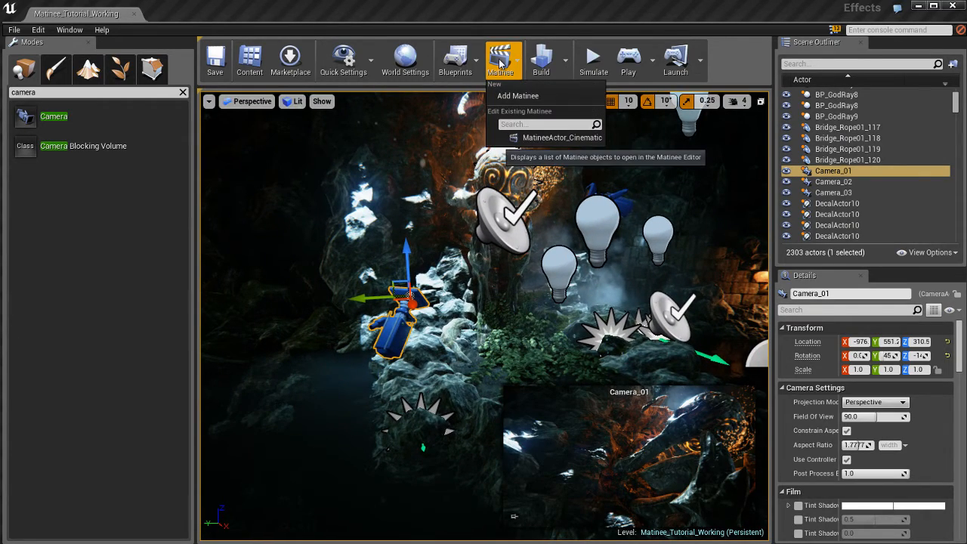
left_click(559, 138)
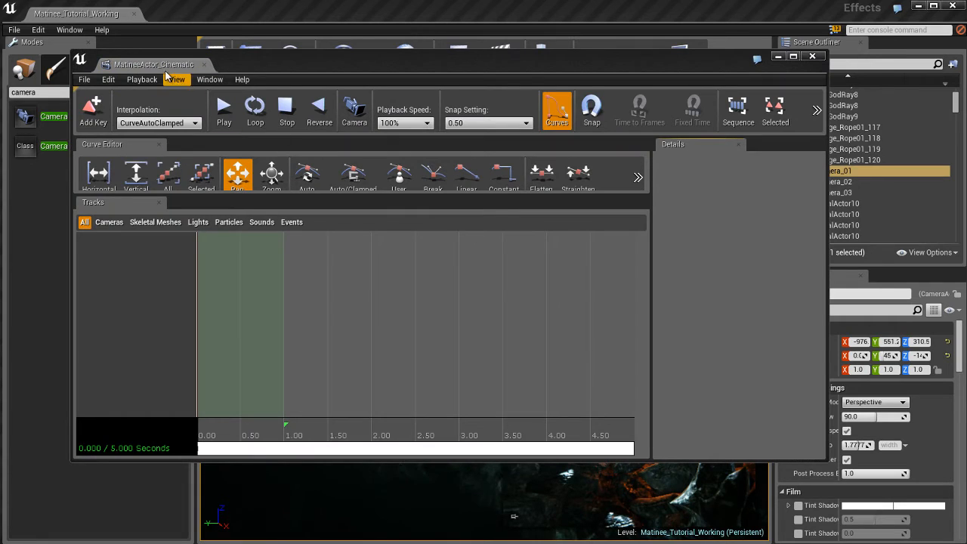
left_click_drag(166, 70, 208, 15)
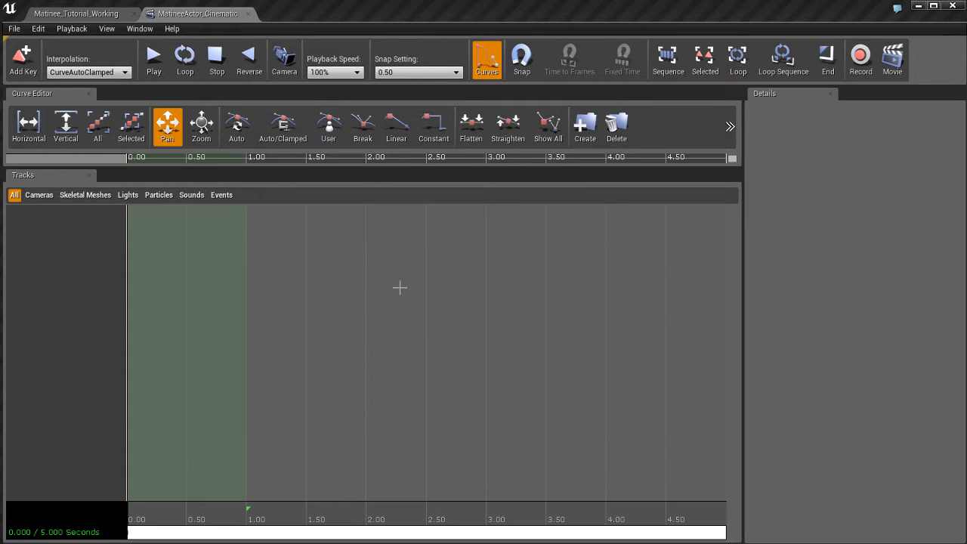
left_click(95, 16)
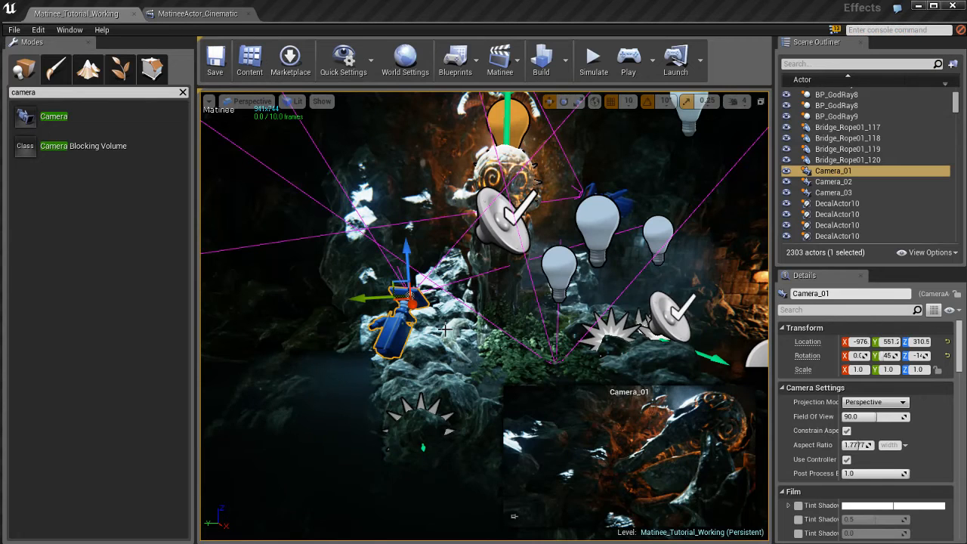
left_click(198, 14)
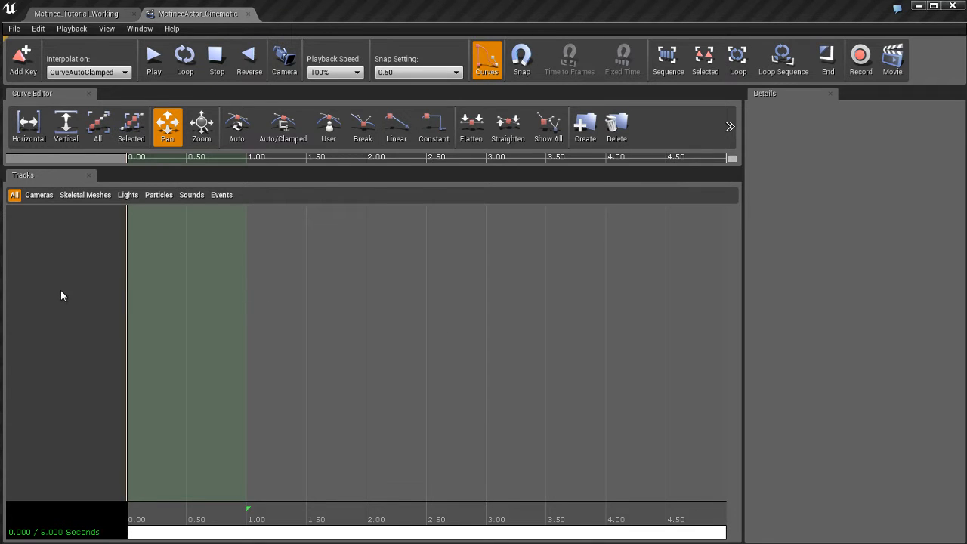
Step: Add a new camera group named Camera_01 to the Matinee track list
right_click(52, 238)
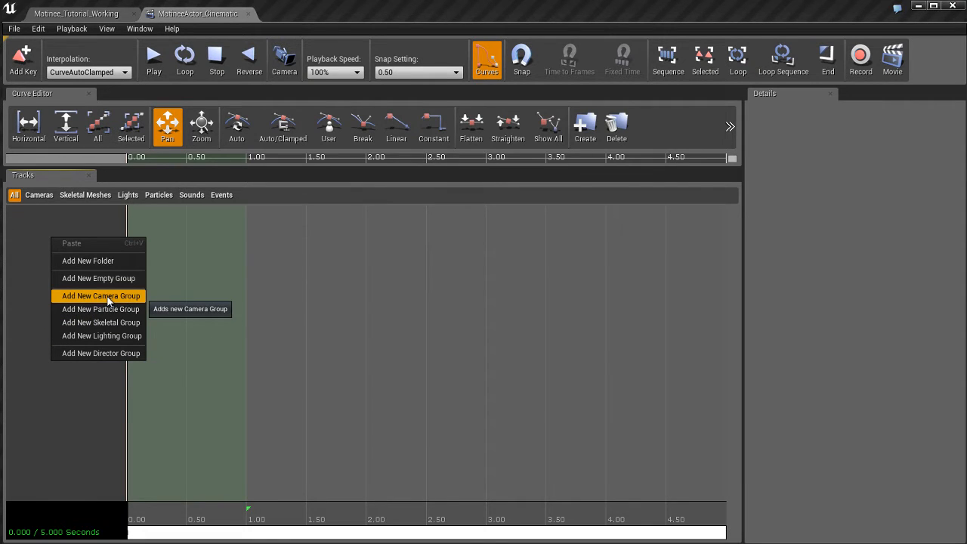
left_click(106, 296)
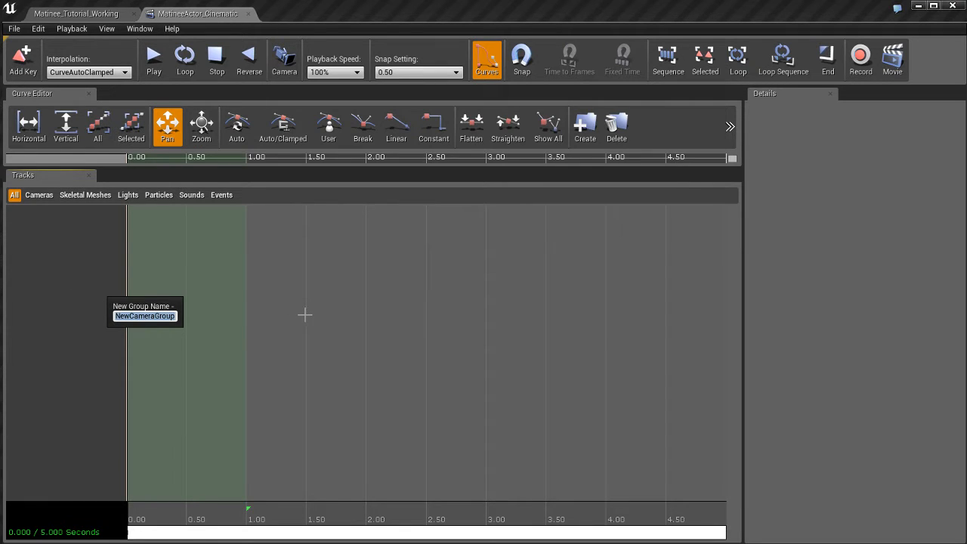
type("Camera_01")
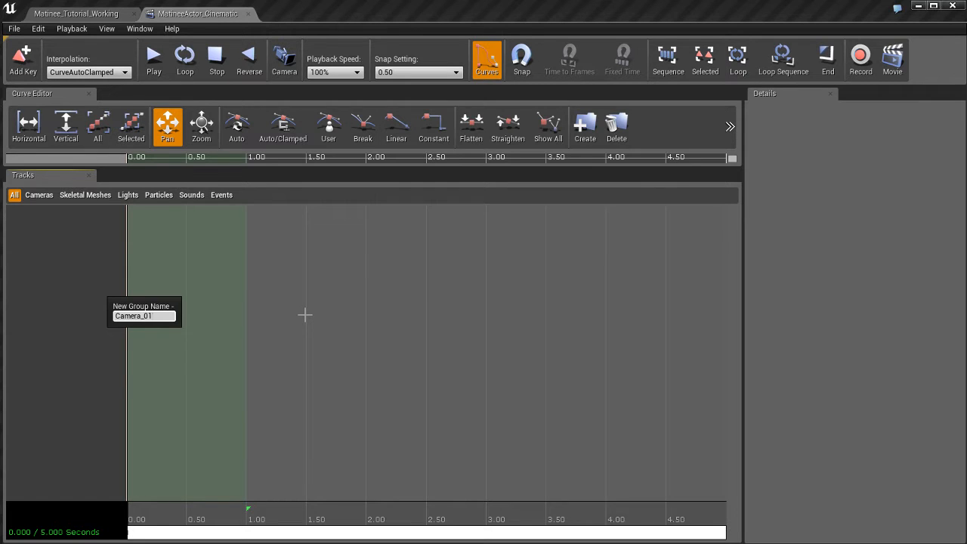
key("Return")
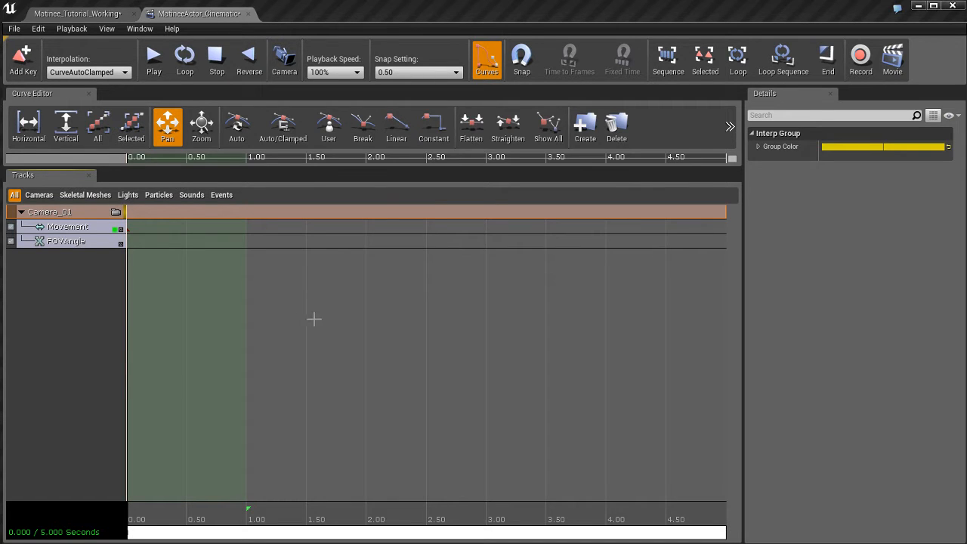
Step: Examine the Camera_01 group by selecting its nested tracks and collapsing and expanding the group
left_click(69, 229)
left_click(71, 242)
left_click(74, 228)
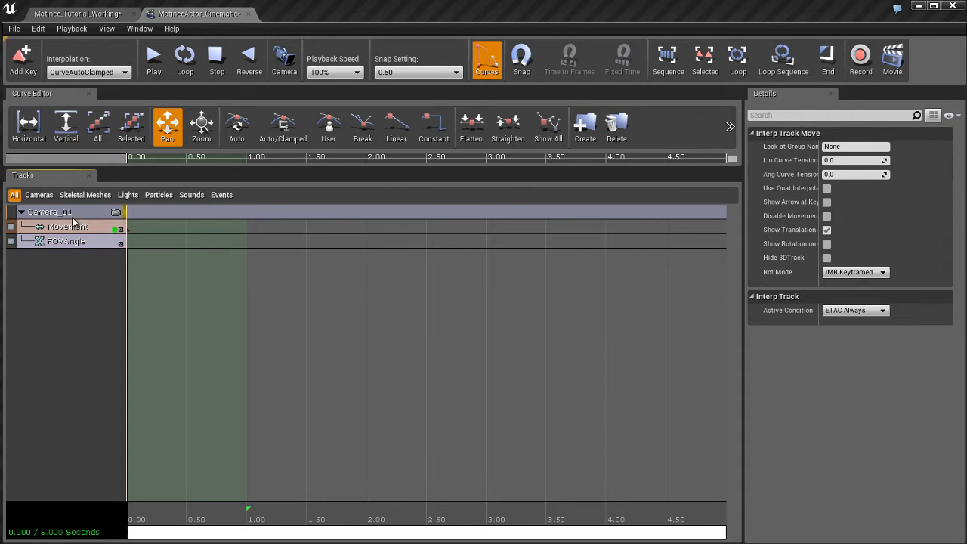
left_click(75, 213)
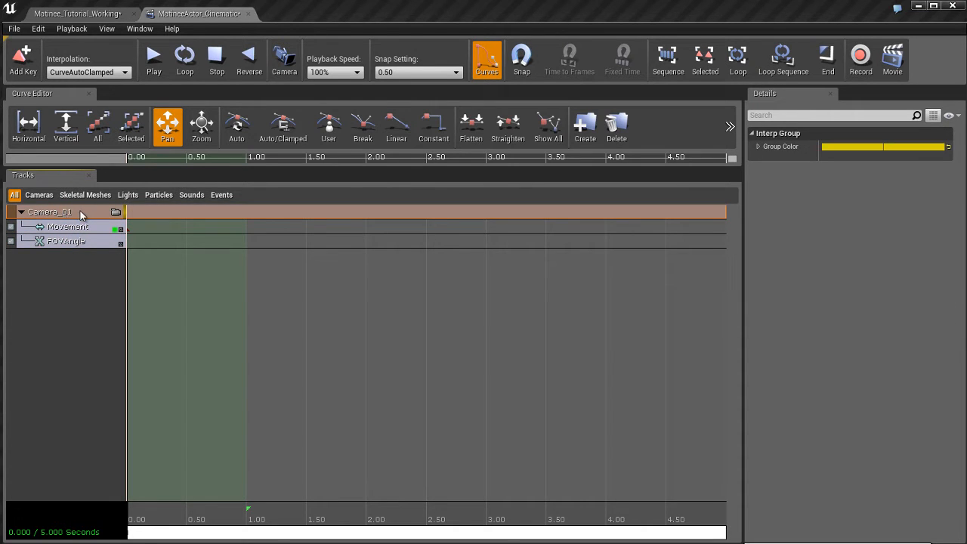
left_click(21, 212)
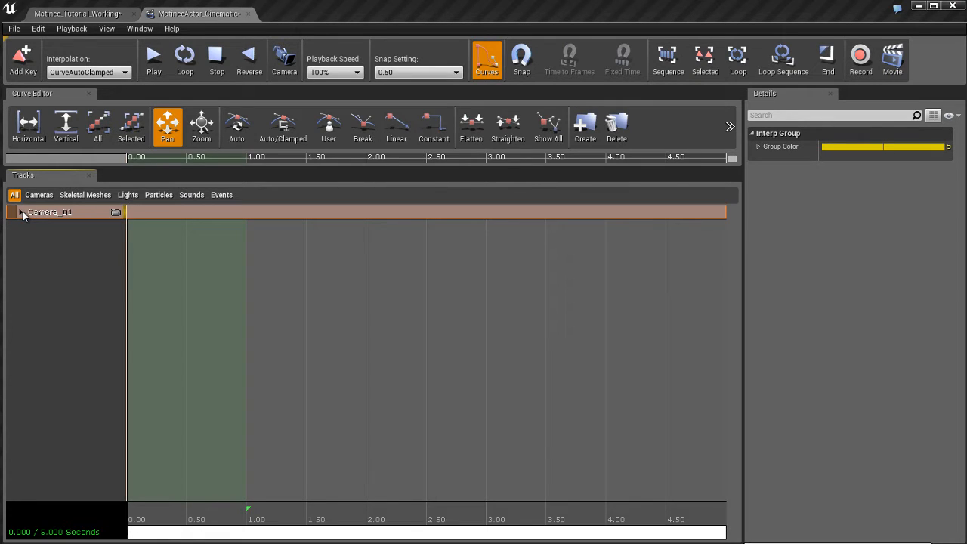
left_click(21, 212)
left_click(21, 212)
left_click(22, 212)
scroll(78, 290, "up", 2)
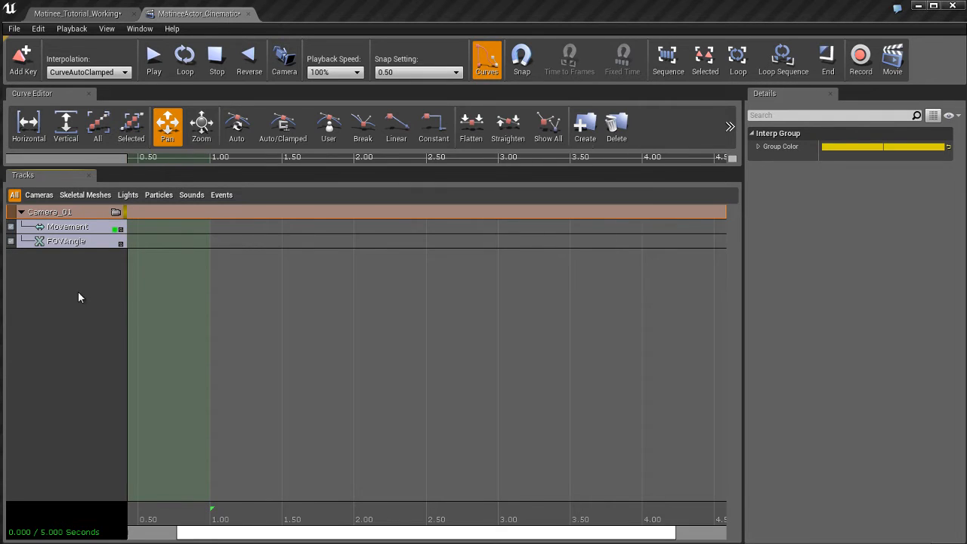
left_click(76, 323)
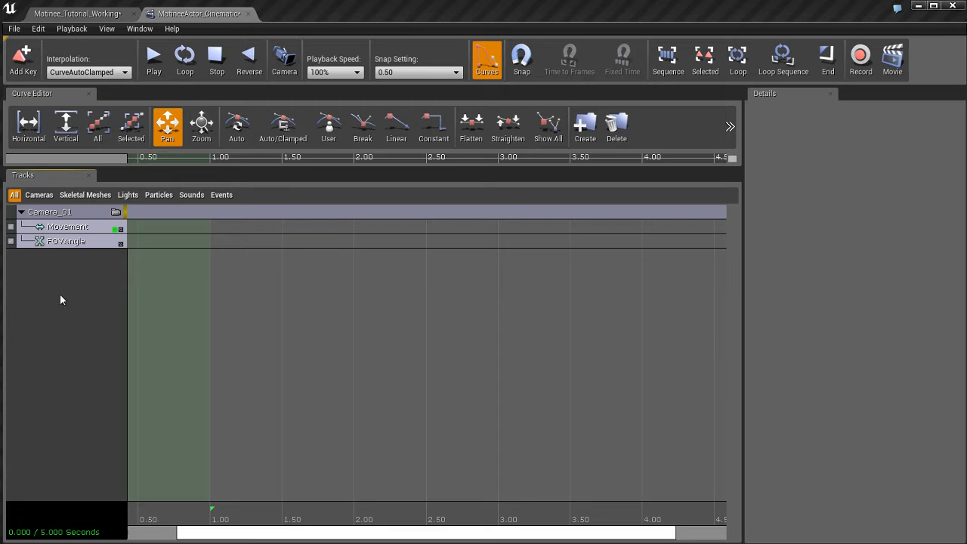
left_click(22, 215)
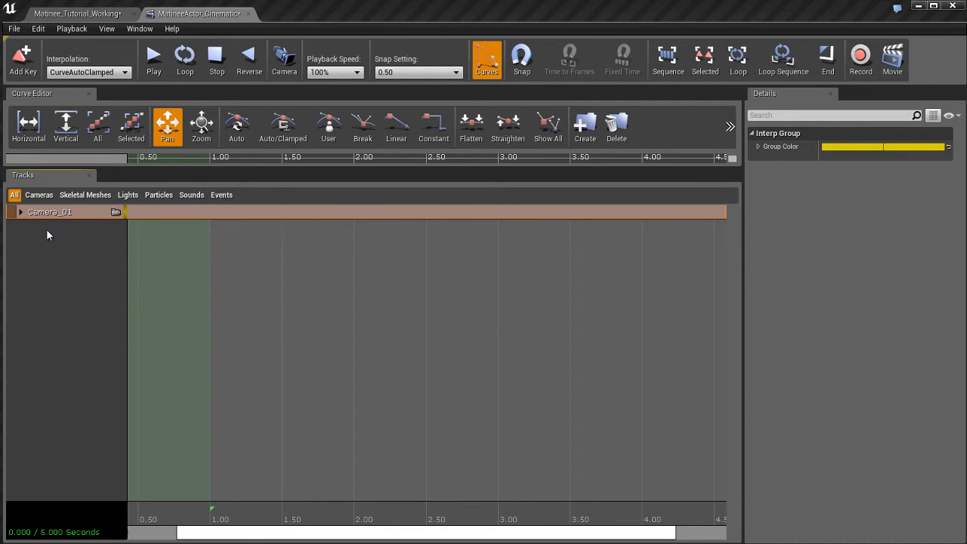
left_click(21, 212)
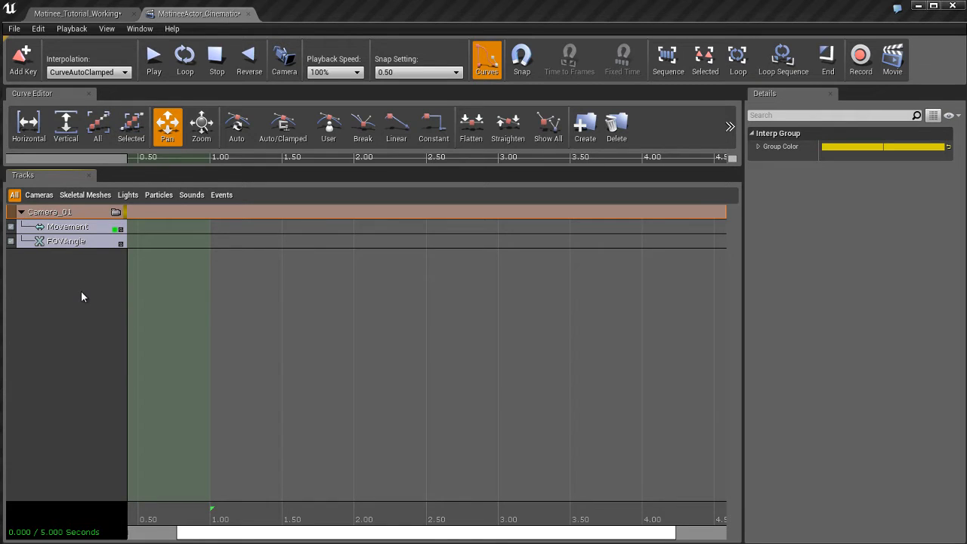
Step: Compare the properties of the Movement and FOVAngle tracks in the Camera_01 group
left_click(76, 228)
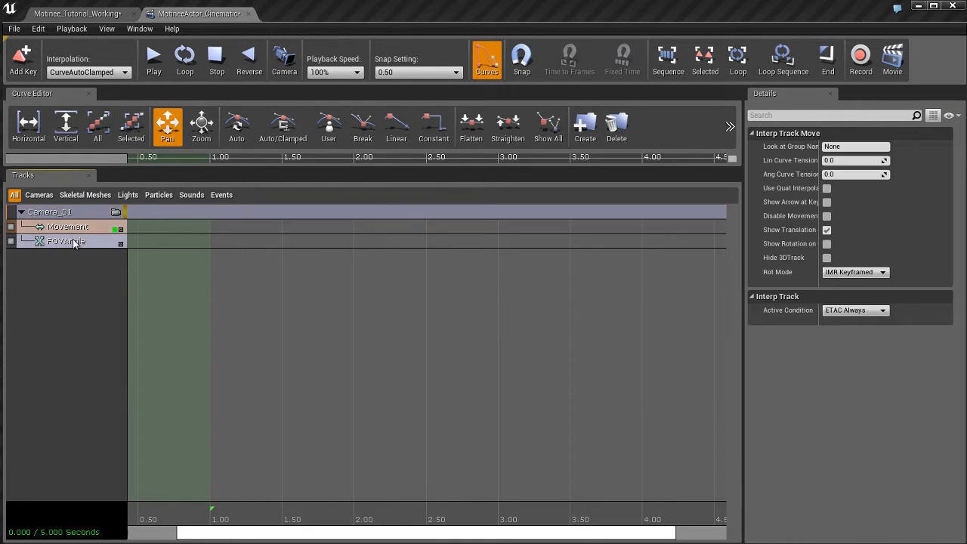
left_click(76, 242)
left_click(75, 228)
left_click(77, 266)
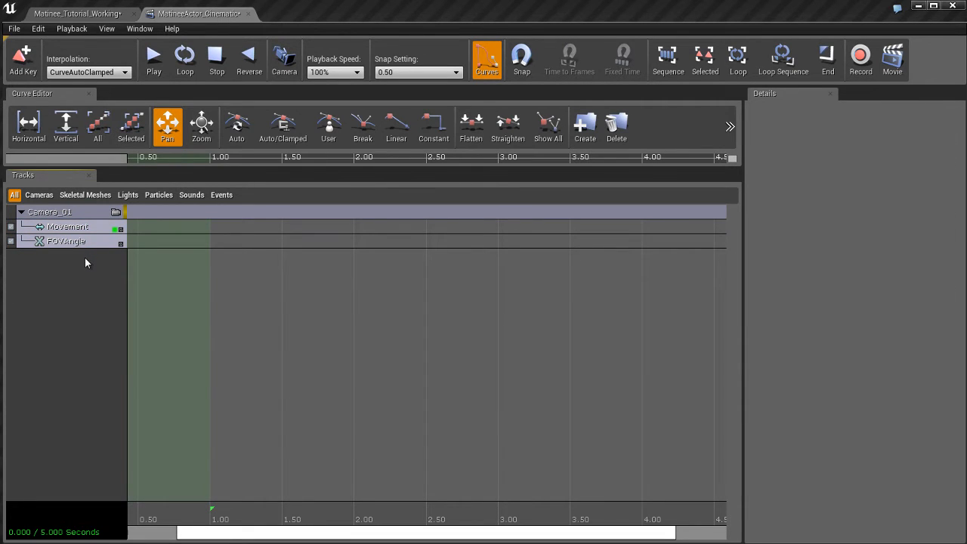
left_click(77, 230)
left_click(75, 242)
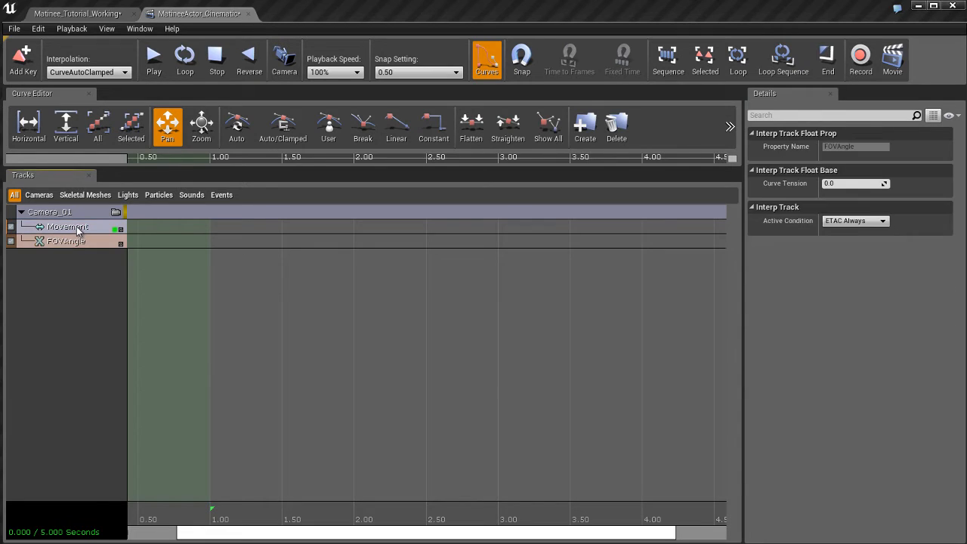
left_click(76, 228)
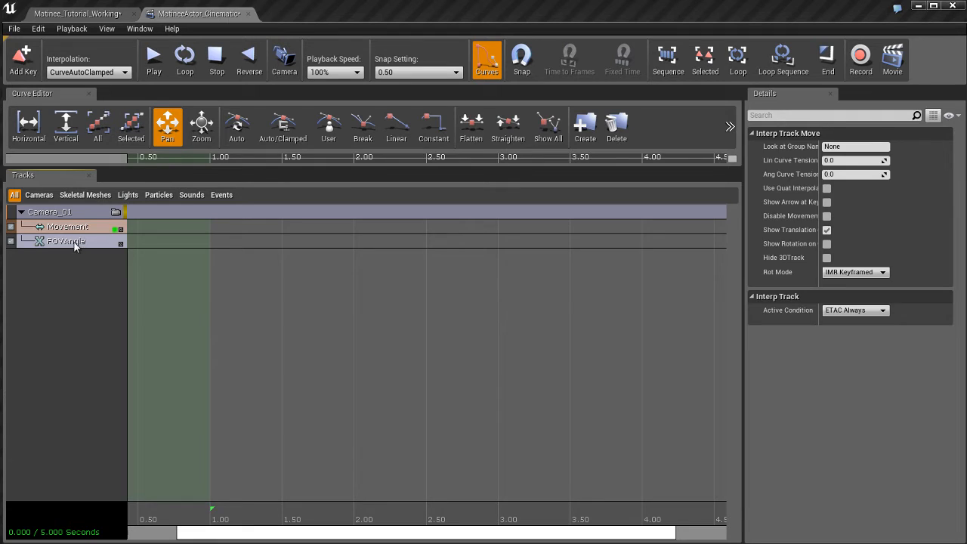
left_click(74, 242)
left_click(74, 227)
left_click(75, 240)
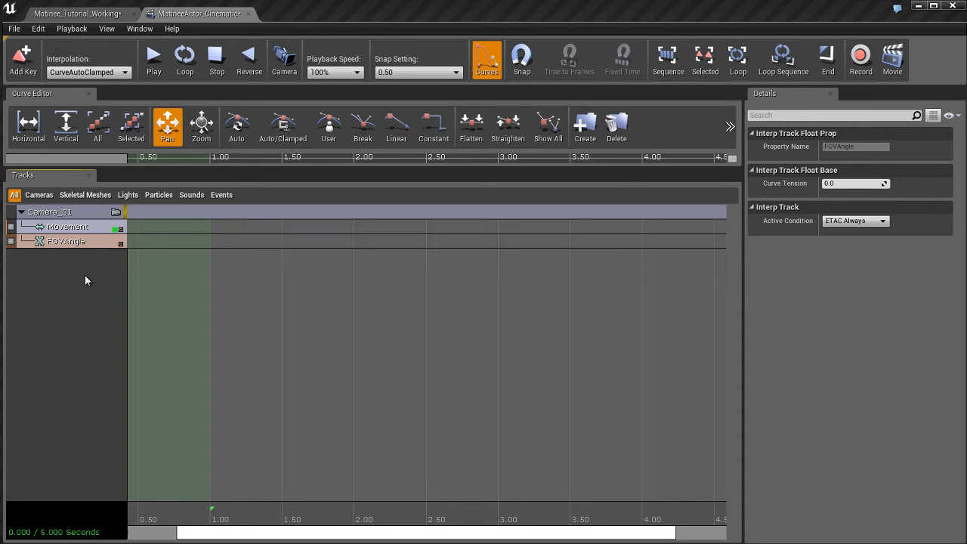
Step: Try a field of view of about 137 on Camera_01 in the level, restore it to 90, and return to Matinee
left_click(105, 13)
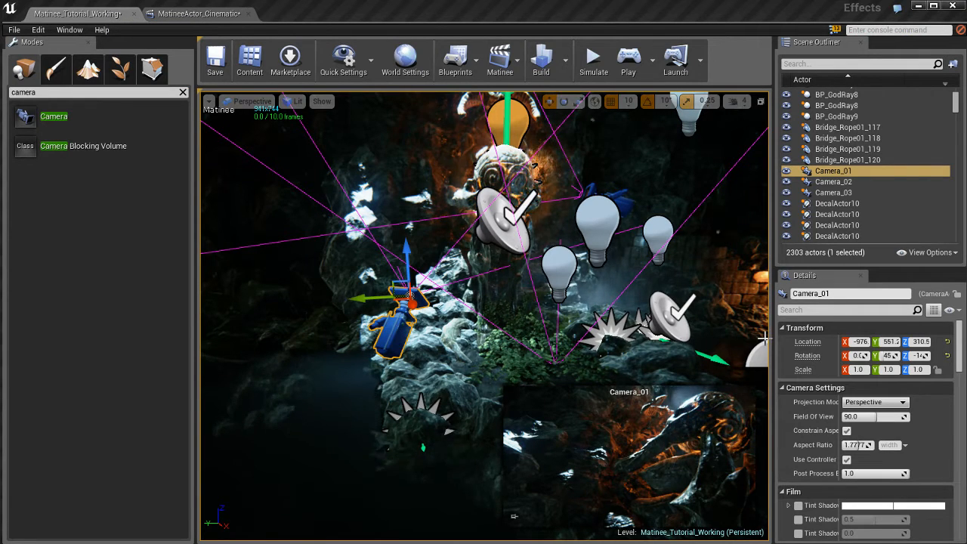
left_click_drag(881, 268, 881, 208)
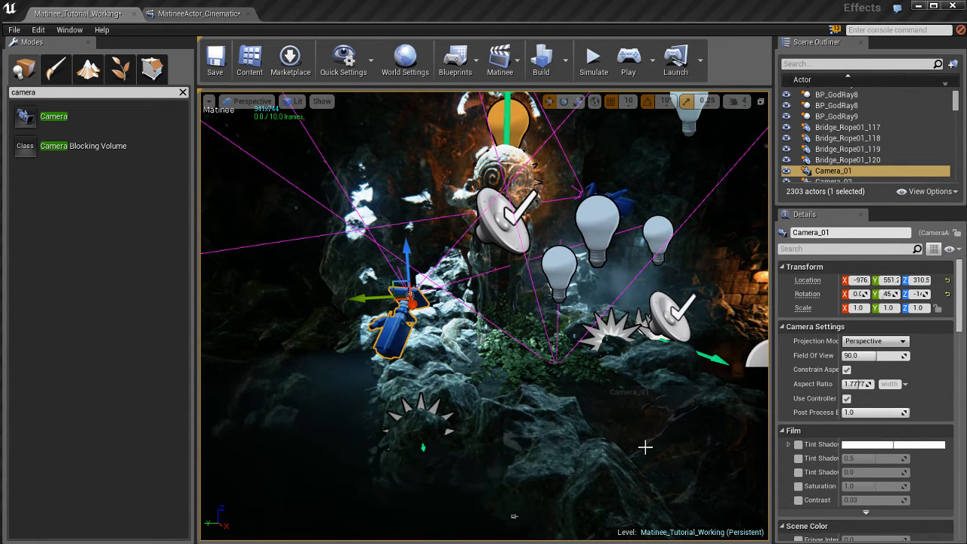
left_click_drag(878, 355, 885, 358)
left_click(876, 355)
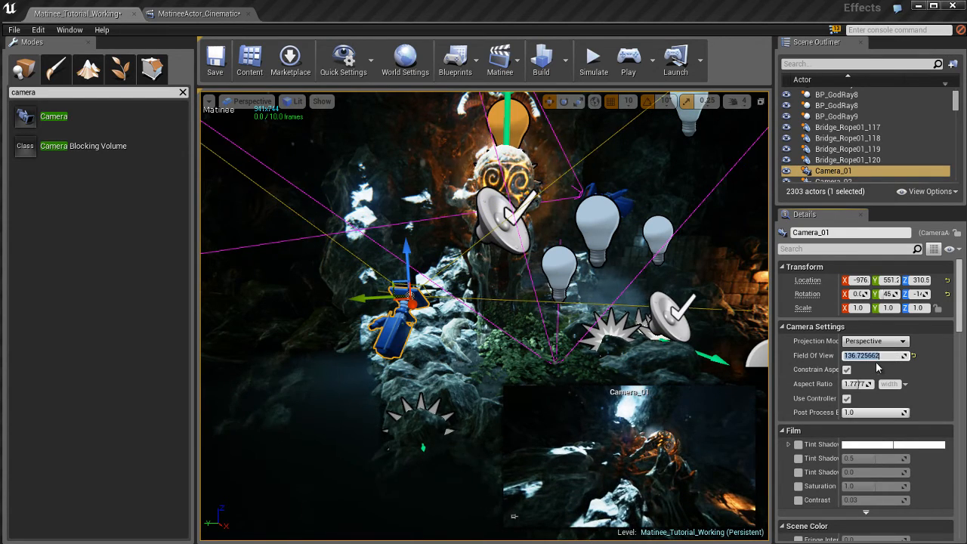
type("90")
key("Return")
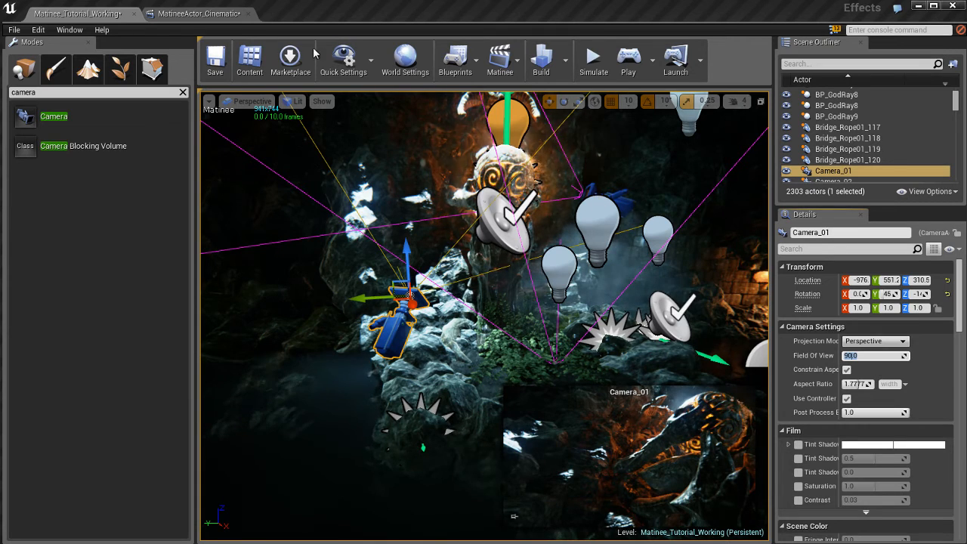
left_click(198, 13)
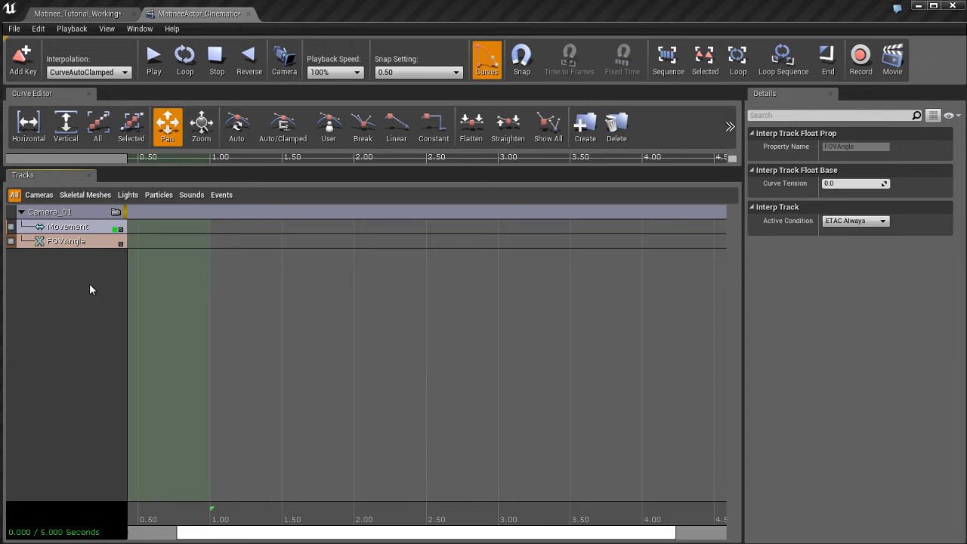
Step: Select Camera_01's Movement track and inspect the timeline from its starting key at 0 seconds
left_click(95, 212)
left_click(95, 227)
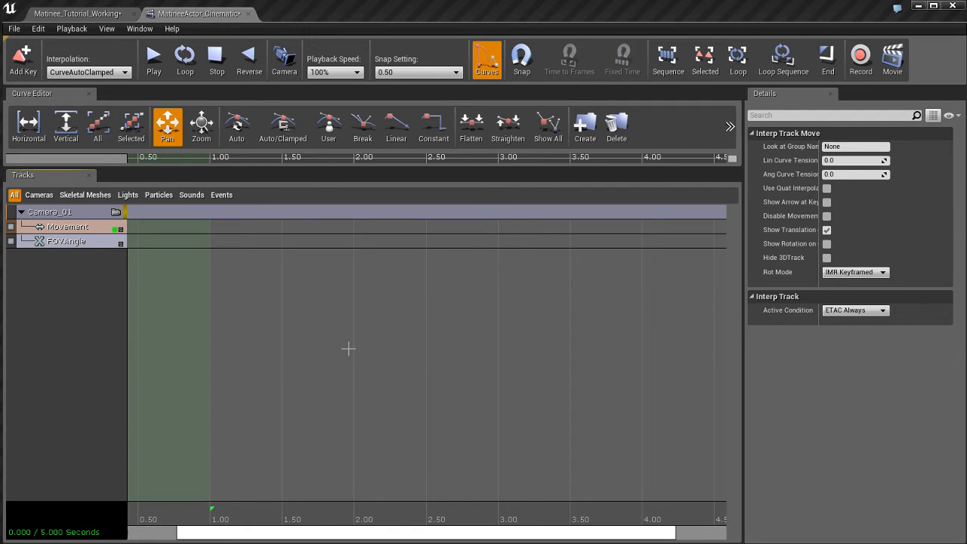
left_click_drag(300, 349, 325, 349)
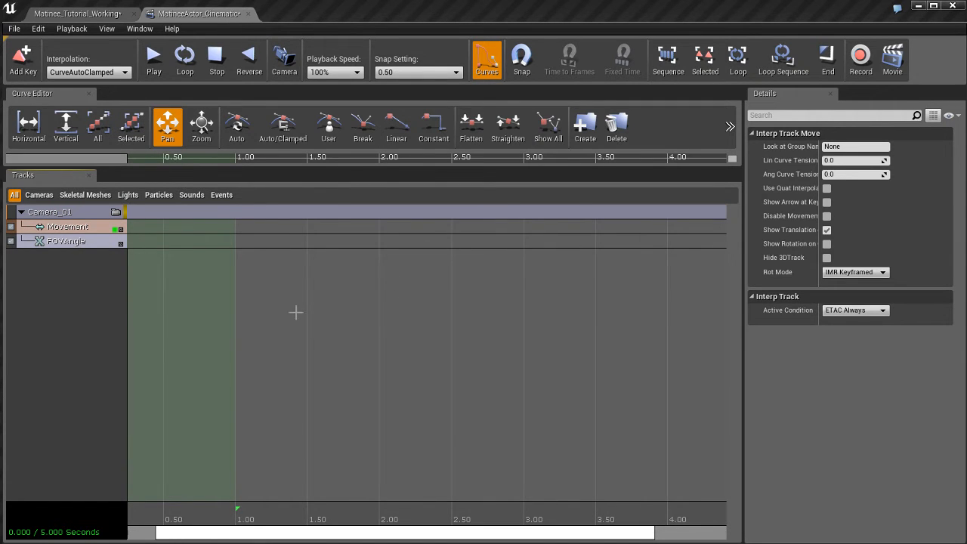
left_click_drag(236, 341, 306, 348)
mouse_move(460, 342)
left_mouse_down()
mouse_move(427, 339)
mouse_move(448, 352)
left_mouse_up()
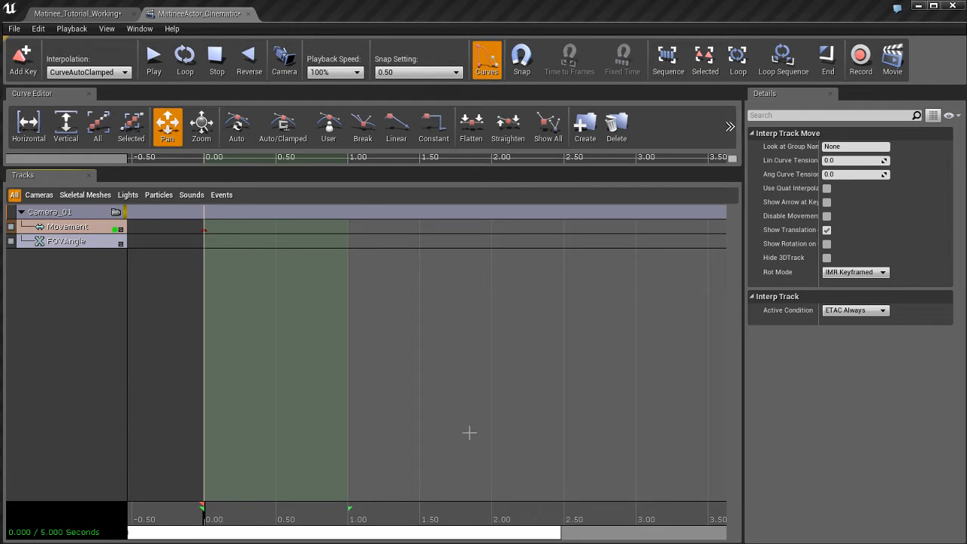
scroll(469, 432, "down", 3)
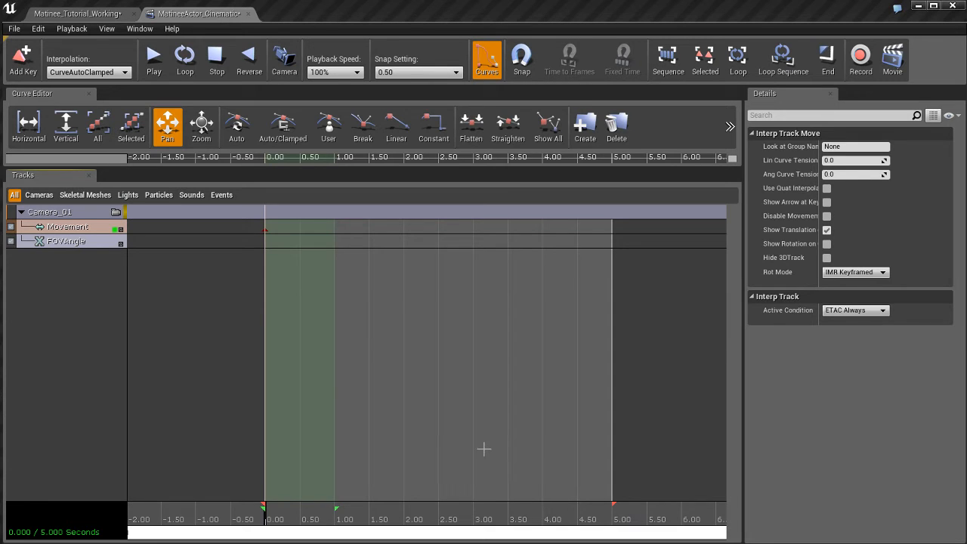
Step: Extend the Matinee sequence by moving its red end marker to about 18.3 seconds
mouse_move(565, 413)
left_mouse_down()
mouse_move(453, 412)
mouse_move(591, 415)
mouse_move(581, 415)
left_mouse_up()
scroll(445, 404, "down", 4)
left_click_drag(455, 405, 575, 404)
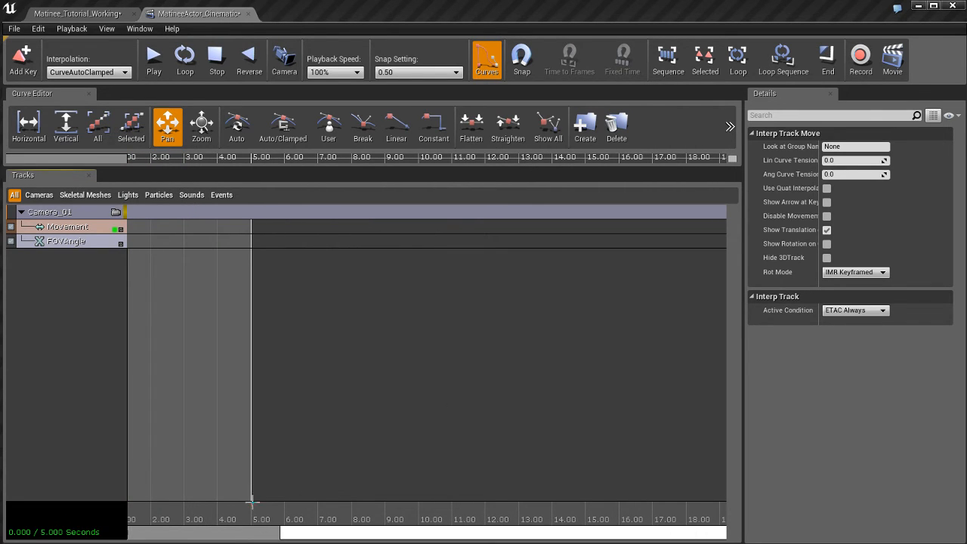
mouse_move(251, 500)
left_mouse_down()
mouse_move(626, 492)
mouse_move(696, 503)
left_mouse_up()
scroll(553, 448, "down", 1)
left_click_drag(462, 447, 615, 440)
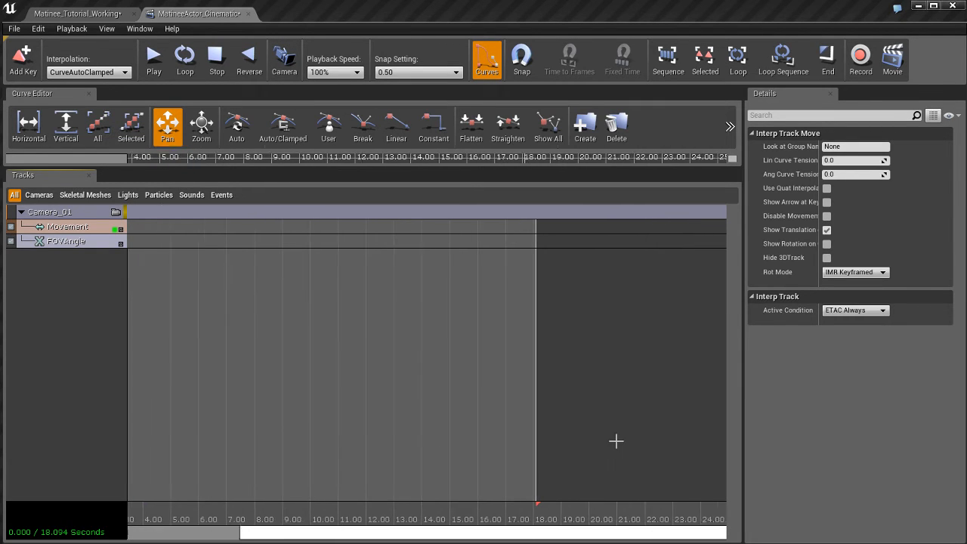
mouse_move(515, 502)
left_mouse_down()
mouse_move(548, 509)
mouse_move(511, 505)
mouse_move(519, 505)
left_mouse_up()
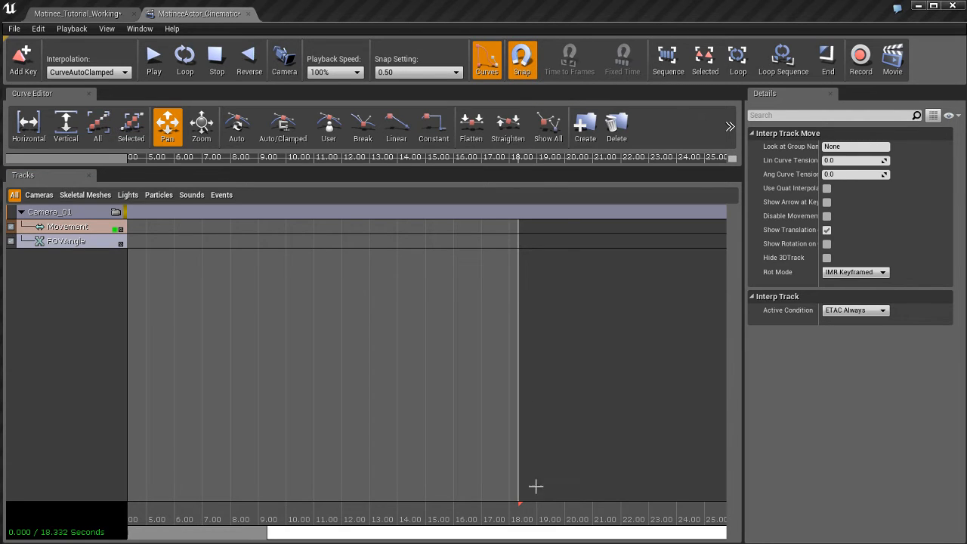
Step: Set the Matinee sequence length to 20 seconds by moving its red end marker, after trying shorter lengths of 14 and 15.5 seconds
mouse_move(520, 501)
left_mouse_down()
mouse_move(503, 509)
mouse_move(539, 507)
mouse_move(511, 506)
mouse_move(521, 500)
mouse_move(563, 508)
mouse_move(392, 489)
left_mouse_up()
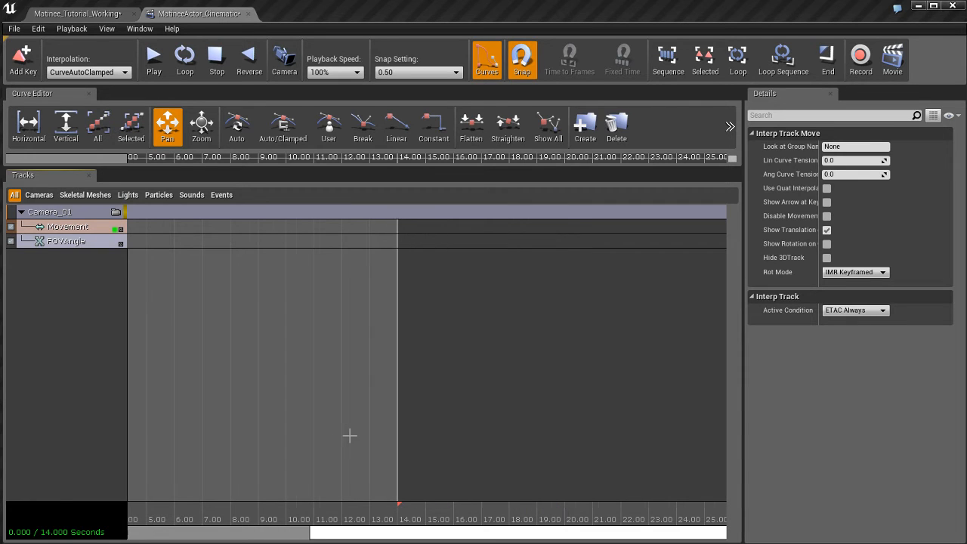
scroll(350, 436, "down", 1)
scroll(350, 436, "up", 2)
mouse_move(320, 428)
left_mouse_down()
mouse_move(406, 433)
mouse_move(574, 416)
left_mouse_up()
left_click_drag(158, 429, 373, 430)
mouse_move(627, 504)
left_mouse_down()
mouse_move(557, 508)
mouse_move(674, 505)
left_mouse_up()
left_click_drag(557, 436, 698, 436)
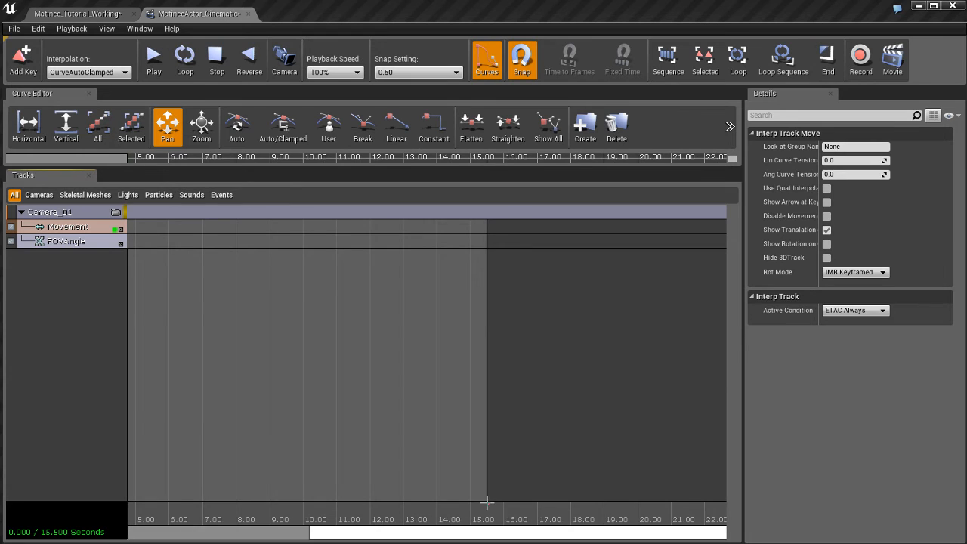
left_click_drag(486, 504, 636, 508)
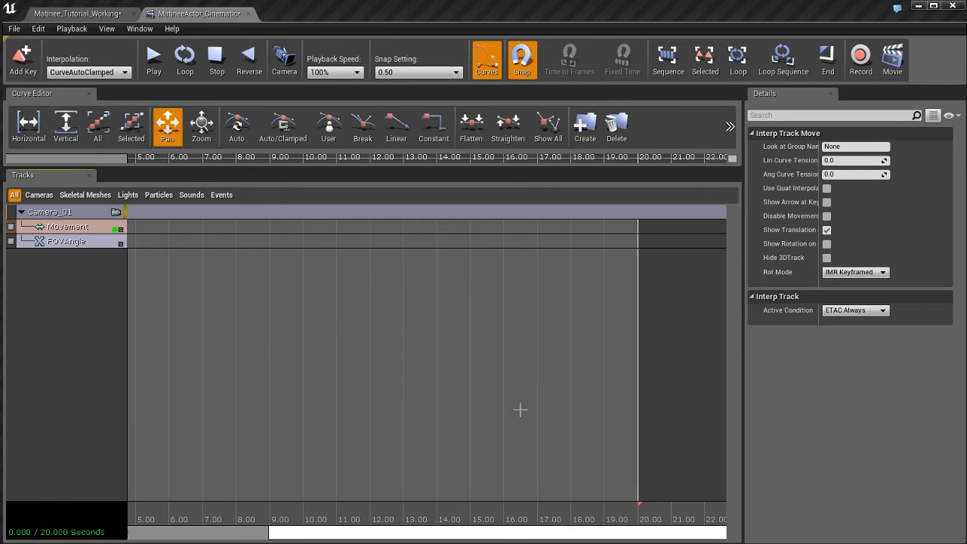
Step: Extend the green loop section to the sequence end at 20 seconds and move the time position to about 12.9 seconds
left_click_drag(502, 410, 721, 414)
left_click_drag(456, 415, 555, 410)
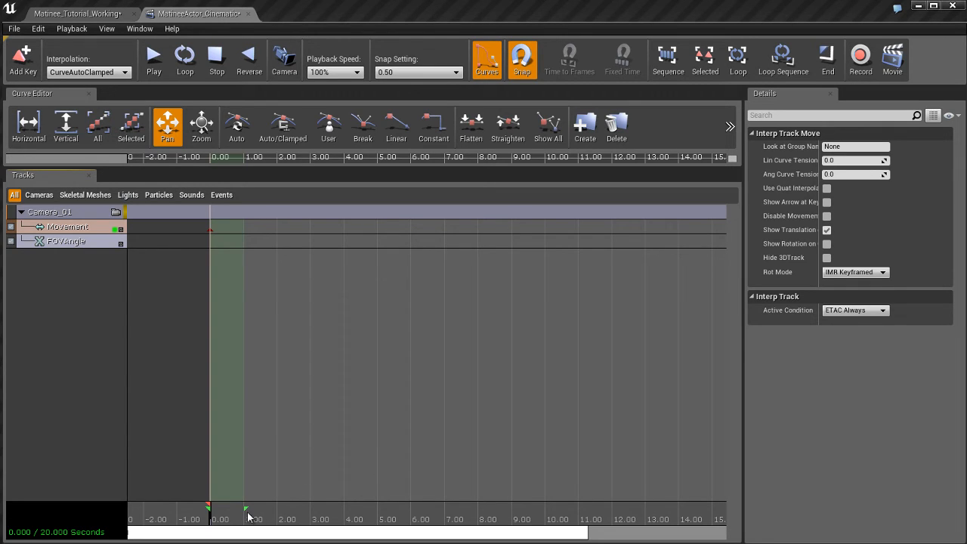
mouse_move(246, 508)
left_mouse_down()
mouse_move(556, 510)
mouse_move(380, 510)
mouse_move(509, 512)
mouse_move(388, 513)
mouse_move(462, 511)
left_mouse_up()
scroll(477, 417, "down", 3)
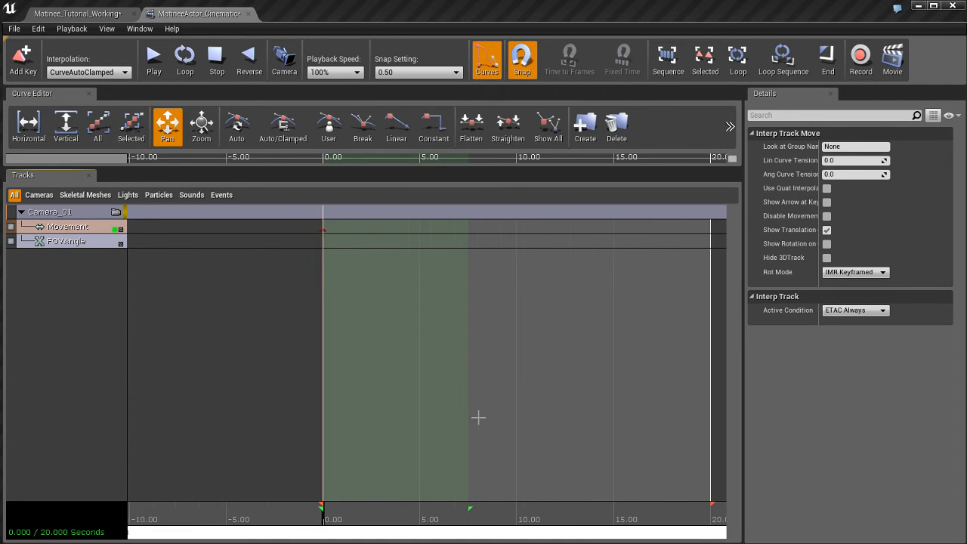
scroll(477, 417, "up", 1)
left_click_drag(350, 423, 457, 422)
left_click_drag(706, 426, 546, 427)
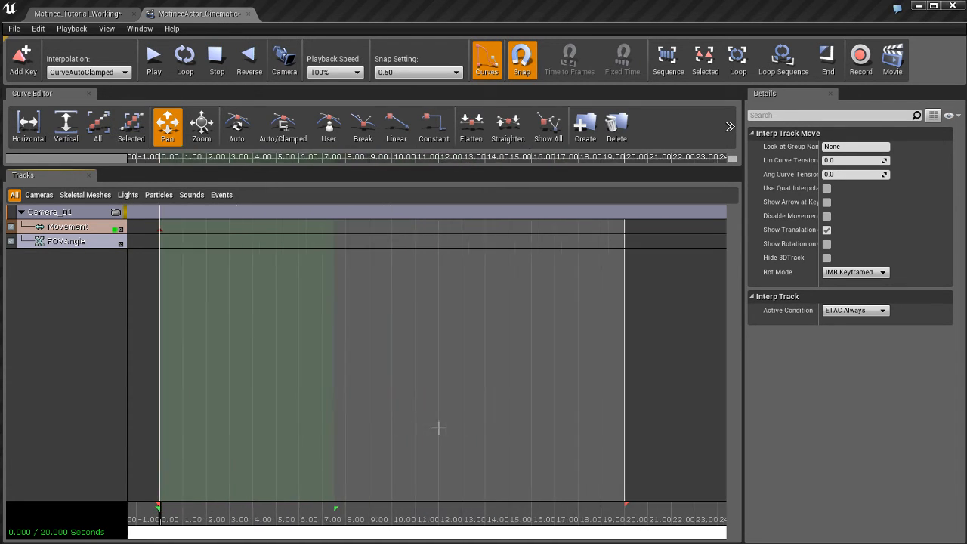
mouse_move(334, 507)
left_mouse_down()
mouse_move(378, 508)
mouse_move(304, 508)
mouse_move(658, 515)
mouse_move(460, 521)
left_mouse_up()
mouse_move(334, 507)
left_mouse_down()
mouse_move(626, 506)
mouse_move(647, 507)
mouse_move(587, 508)
mouse_move(678, 508)
mouse_move(667, 514)
mouse_move(682, 518)
mouse_move(562, 508)
mouse_move(613, 507)
mouse_move(554, 514)
mouse_move(647, 510)
left_mouse_up()
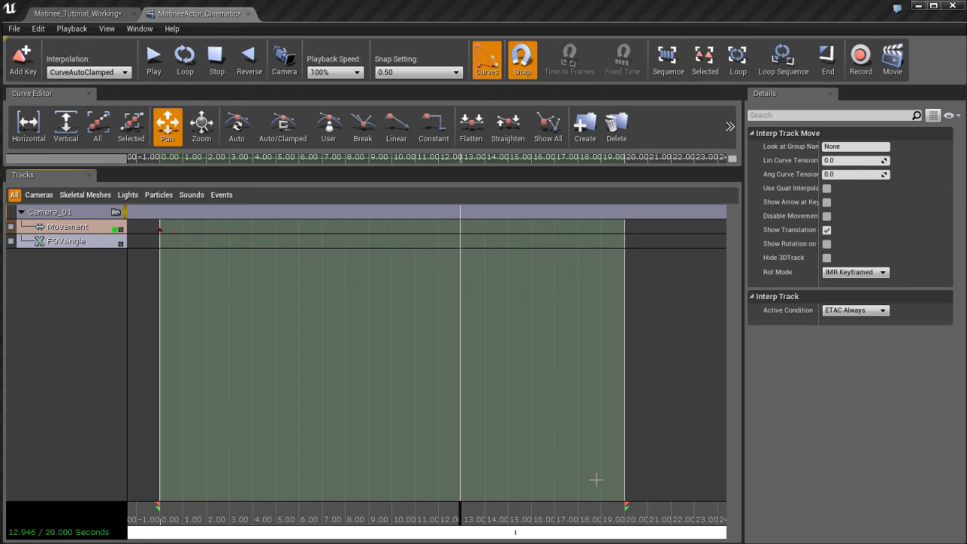
Step: Extend the sequence to 23.5 seconds and stretch the green loop section to the same end point
left_click_drag(624, 510, 706, 509)
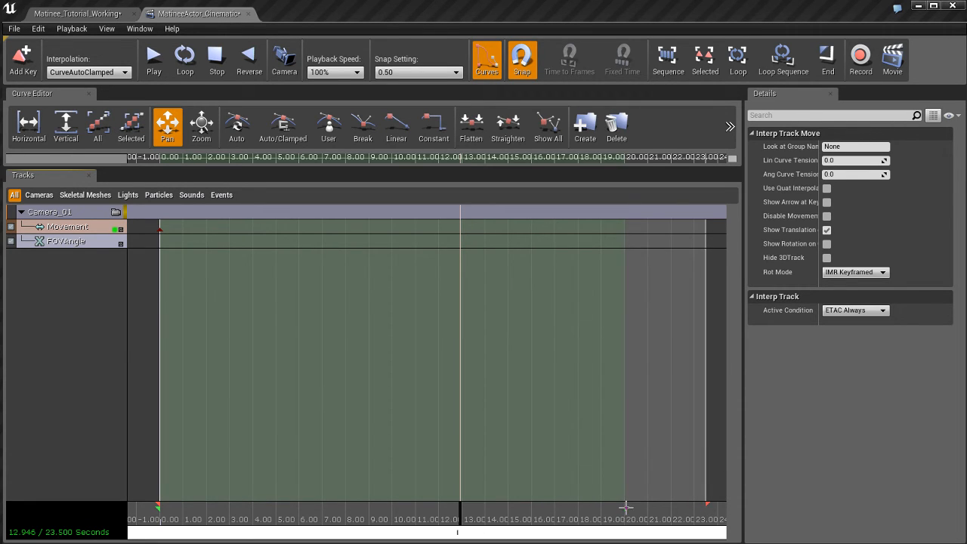
mouse_move(628, 510)
left_mouse_down()
mouse_move(614, 508)
mouse_move(705, 508)
left_mouse_up()
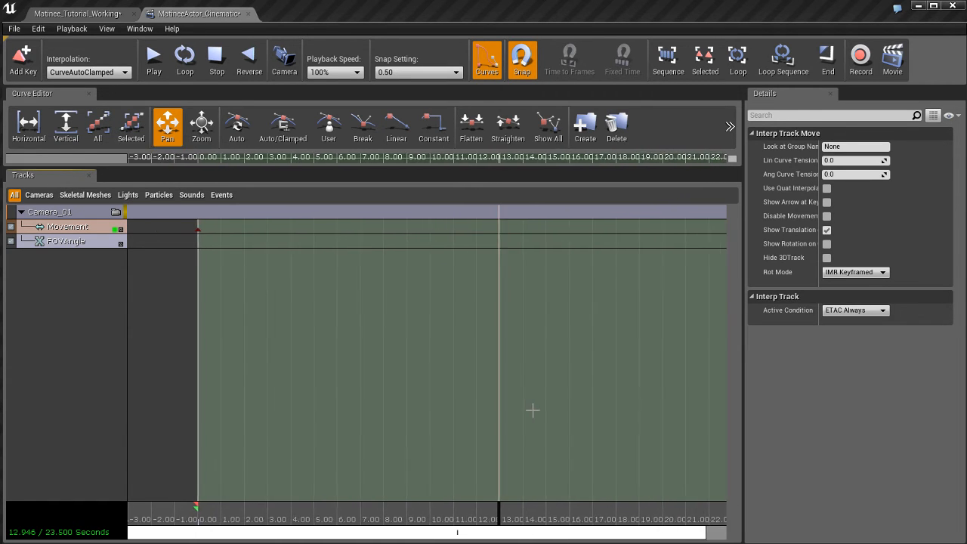
Step: Select the Movement track in the Camera_01 group and delete its starting key at 0 seconds
left_click(89, 240)
left_click(92, 227)
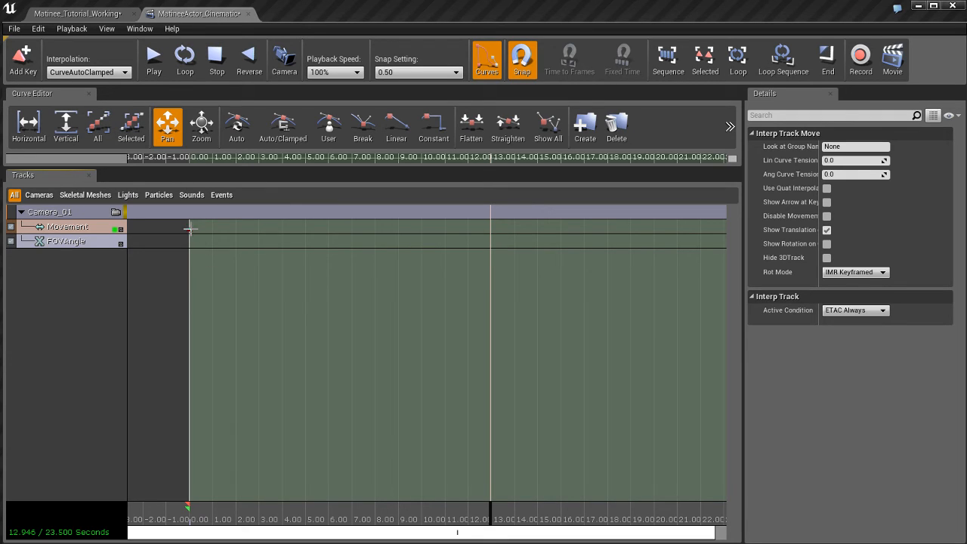
left_click(190, 228)
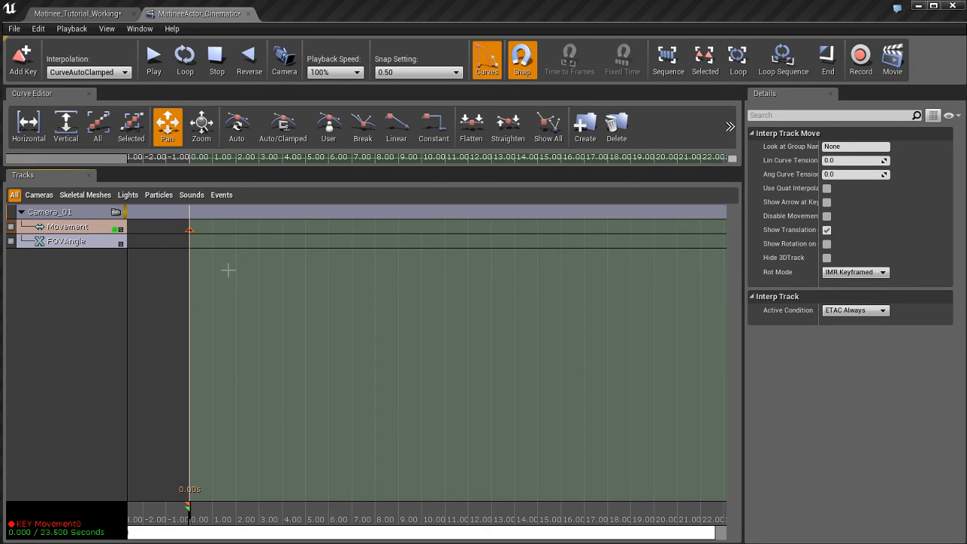
mouse_move(189, 229)
left_mouse_down()
mouse_move(345, 227)
mouse_move(189, 232)
left_mouse_up()
left_click(189, 231)
key("Delete")
Step: Return to the Matinee_Tutorial_Working level and save it, agreeing to close Matinee
left_click(95, 15)
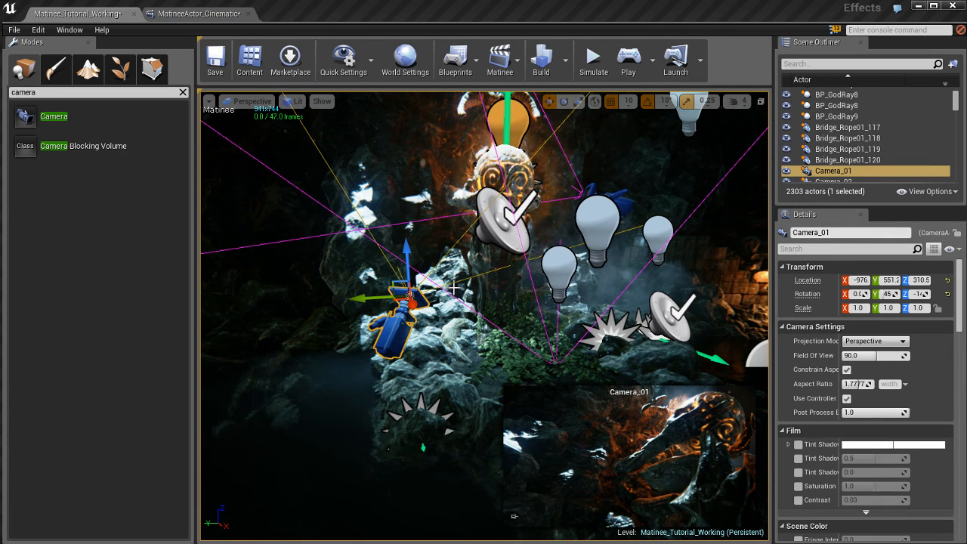
key("ctrl+s")
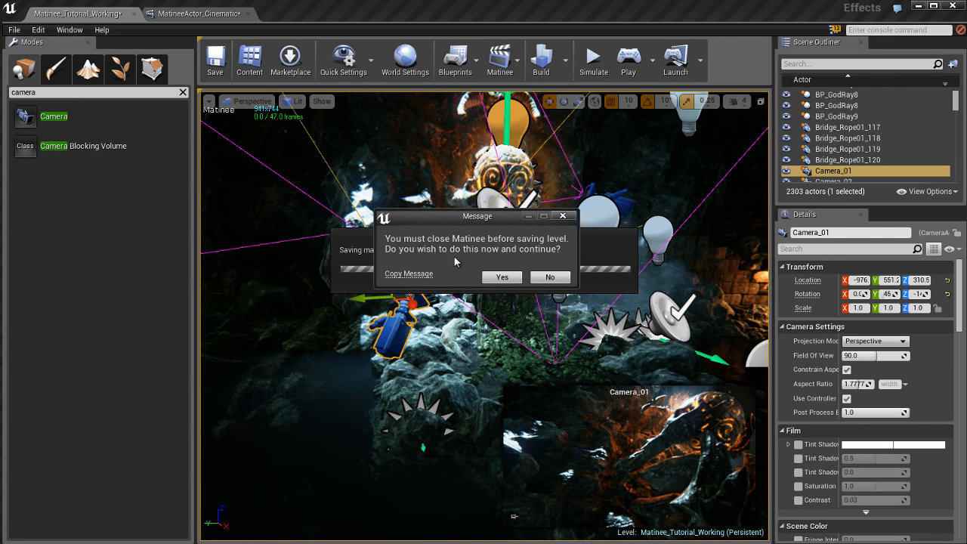
left_click(502, 277)
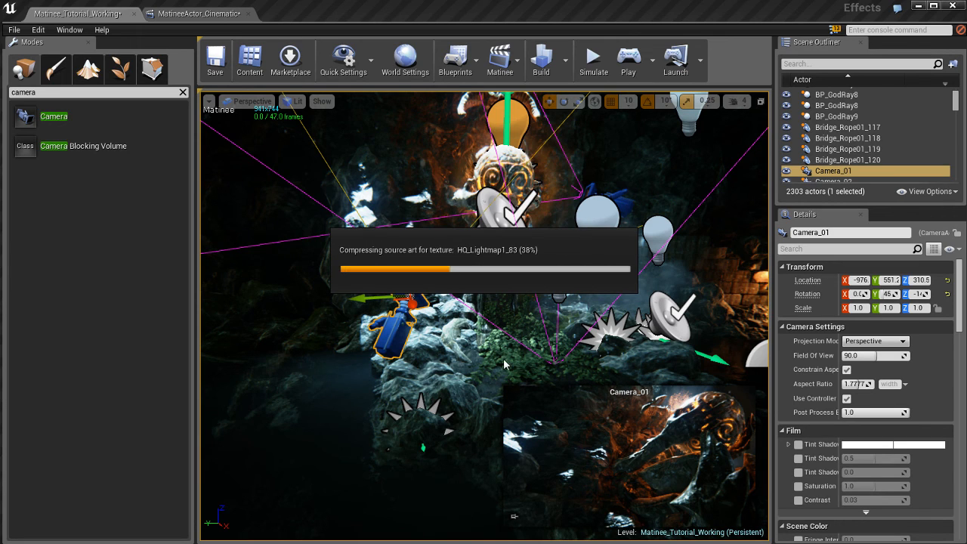